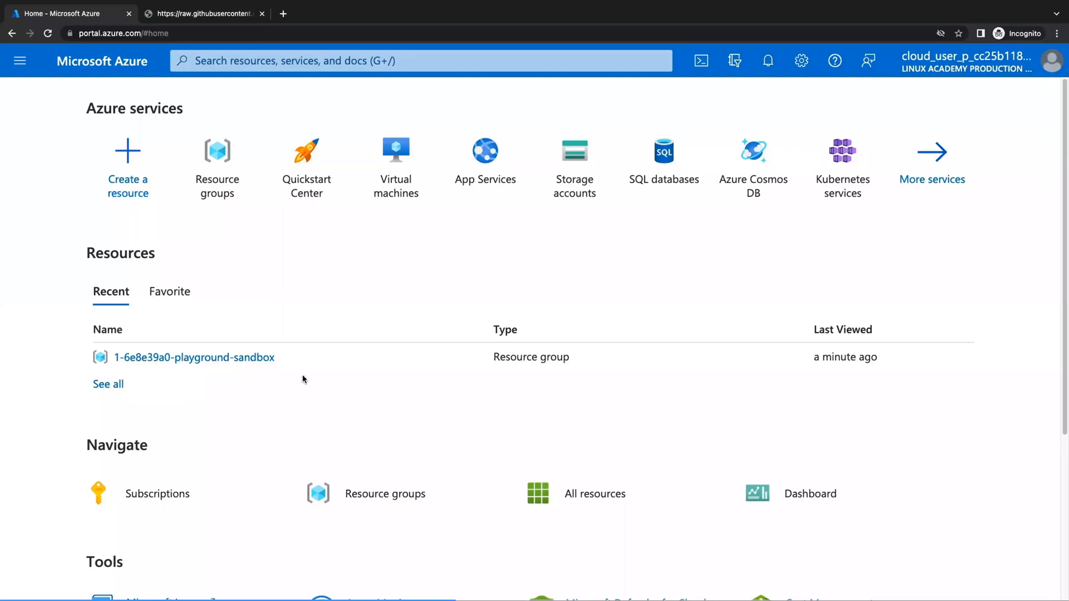
Start a service search from the top search bar on the Azure portal home page.
{"action": "left_click", "coordinate": [283, 62]}
Search 'resource groups' and open the Tags page of 1-6e8e39a0-playground-sandbox.
{"action": "type", "text": "re"}
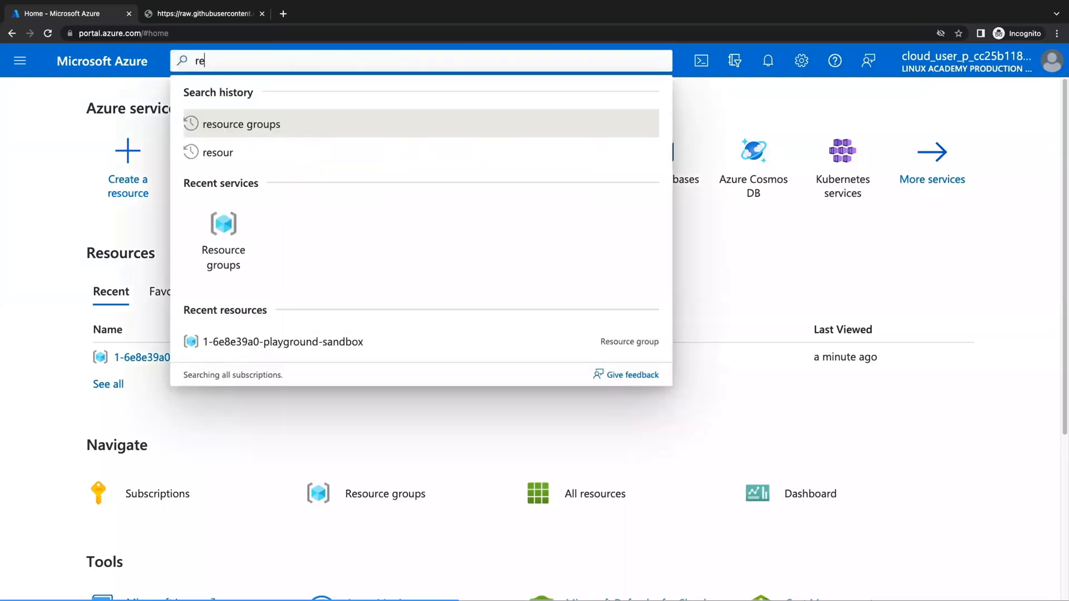
{"action": "type", "text": "sour"}
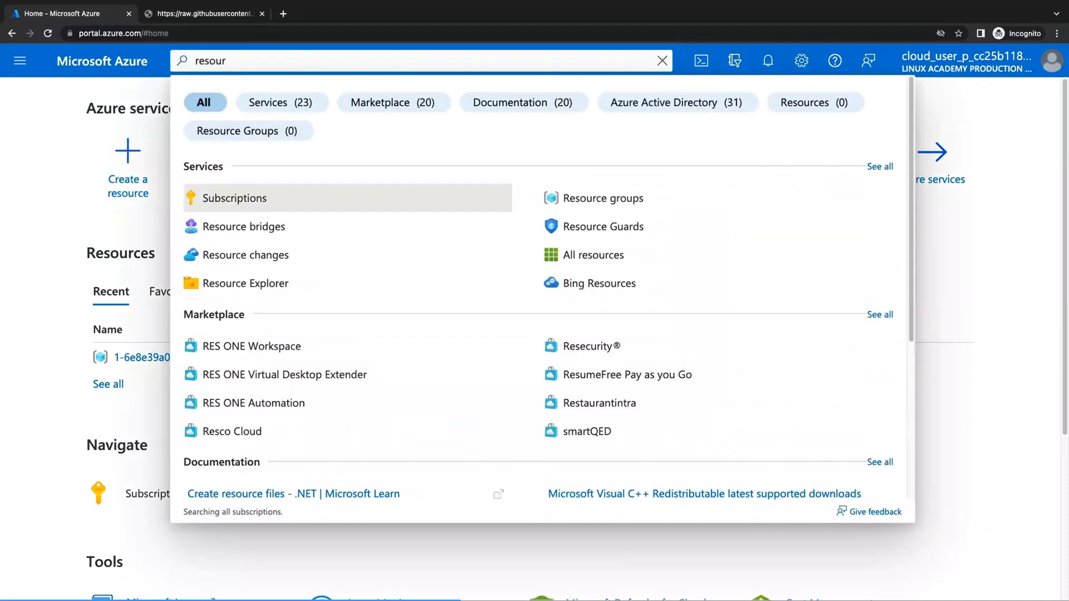
{"action": "type", "text": "ce groups"}
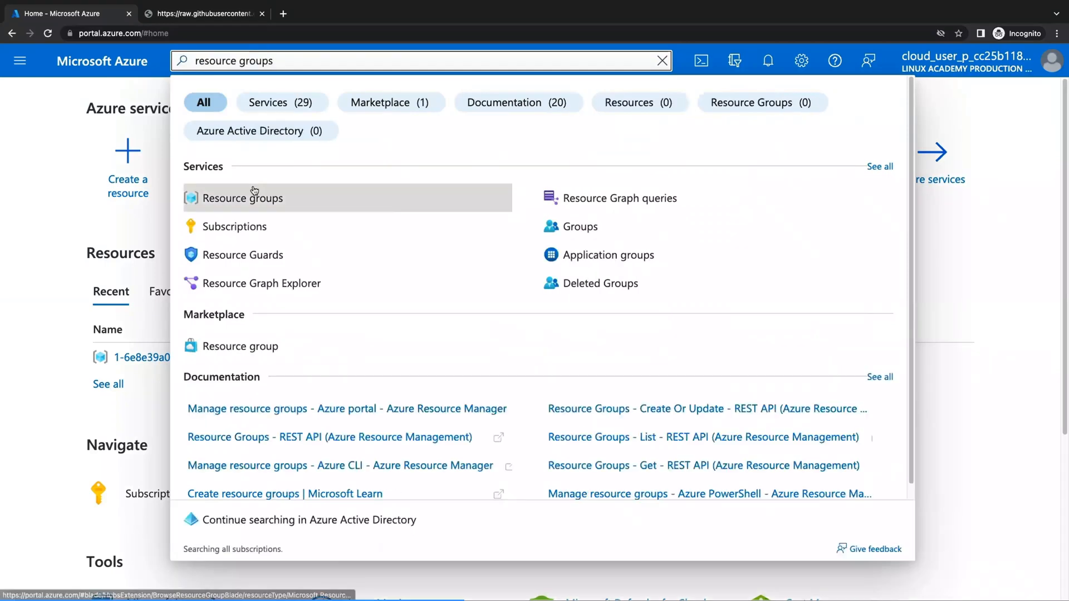
{"action": "left_click", "coordinate": [254, 191]}
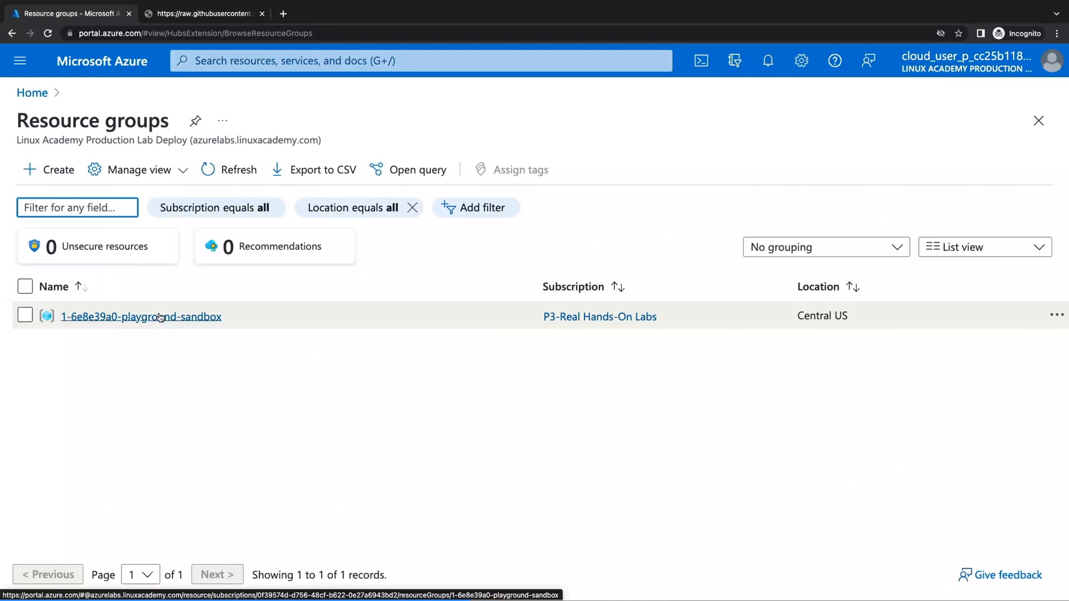
{"action": "left_click", "coordinate": [160, 318]}
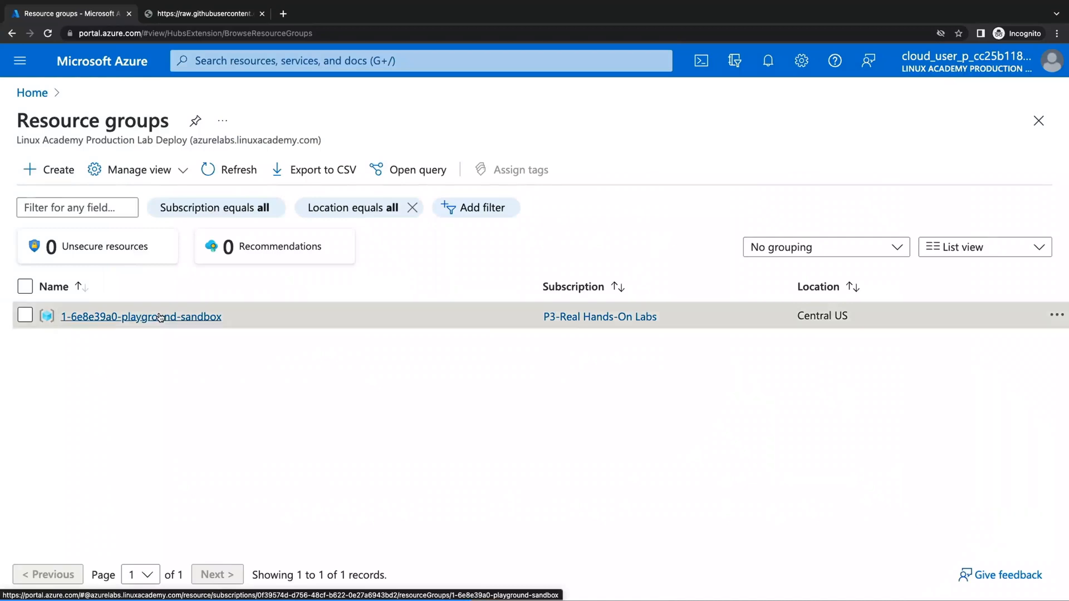
{"action": "left_click", "coordinate": [233, 121]}
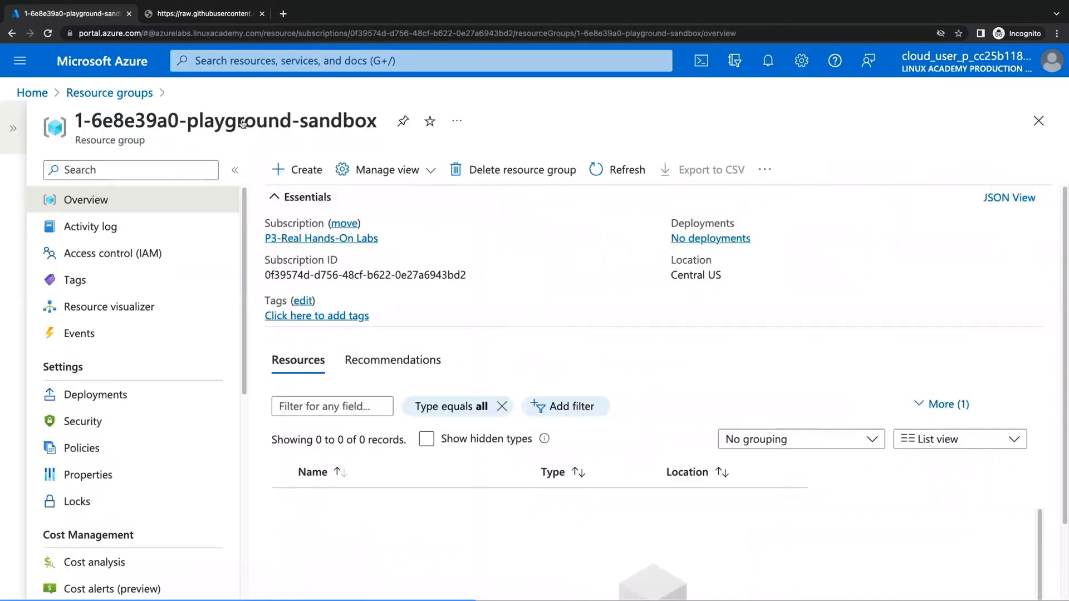
{"action": "left_click", "coordinate": [147, 288]}
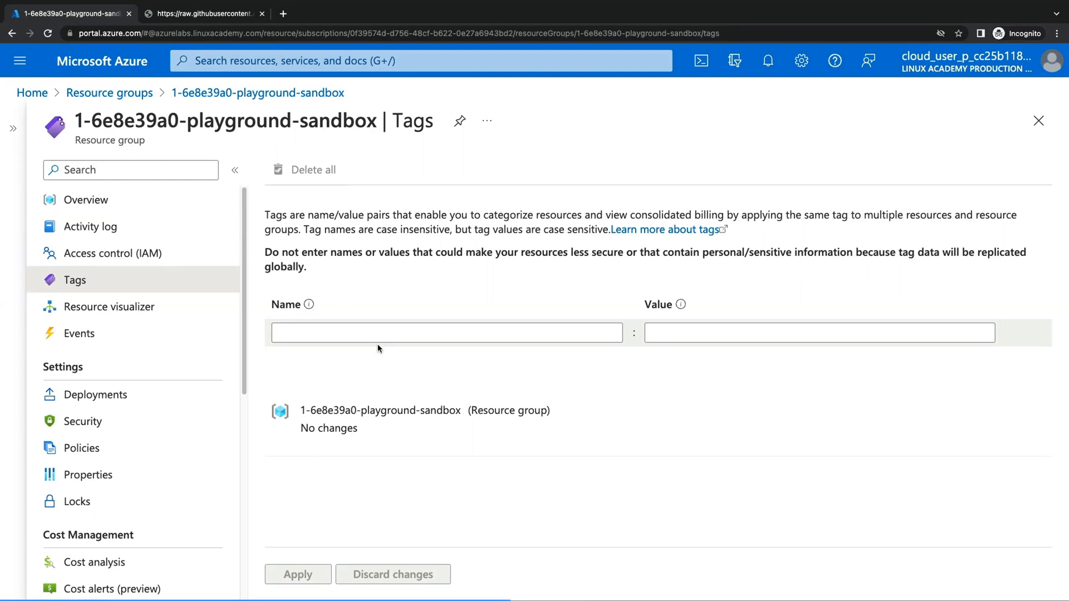
Enter a tag named ms-resource-usage with value production on the resource group.
{"action": "left_click", "coordinate": [502, 334]}
{"action": "type", "text": "ms"}
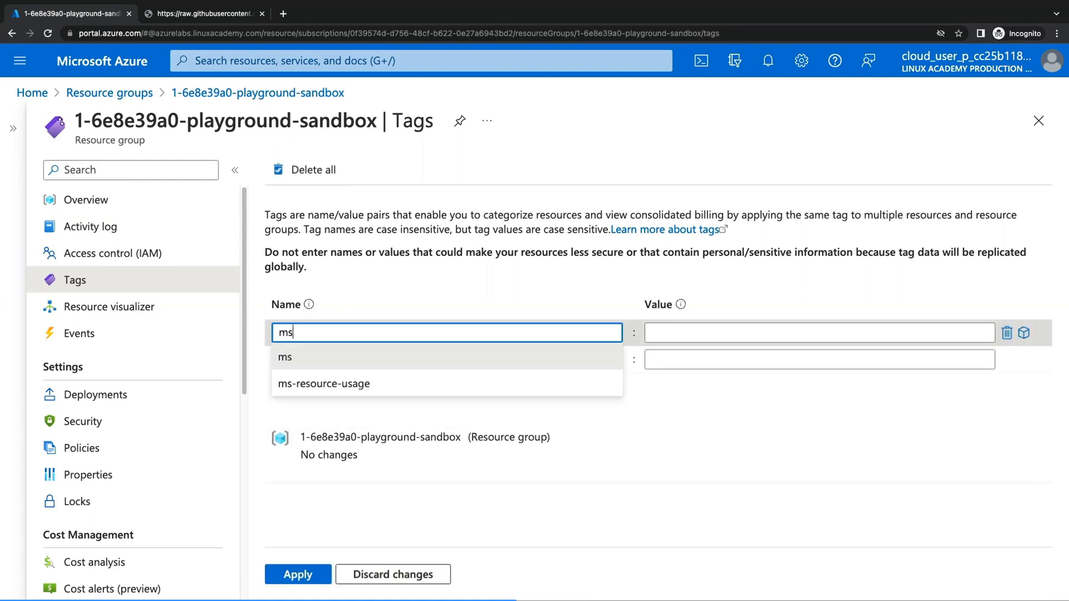
{"action": "type", "text": "-resource-usage"}
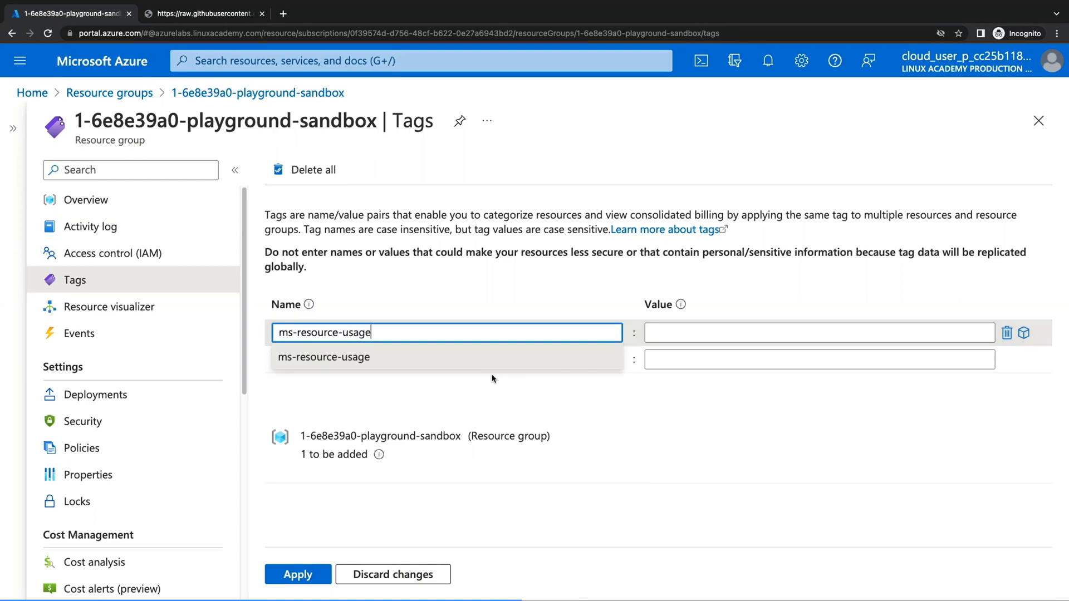
{"action": "key", "text": "Return"}
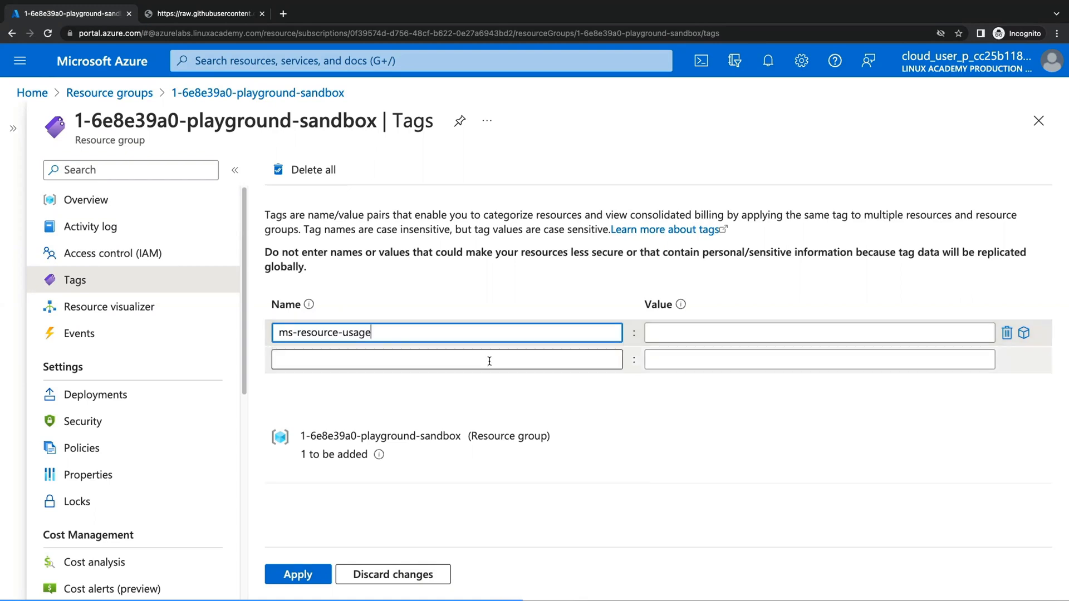
{"action": "left_click", "coordinate": [690, 334]}
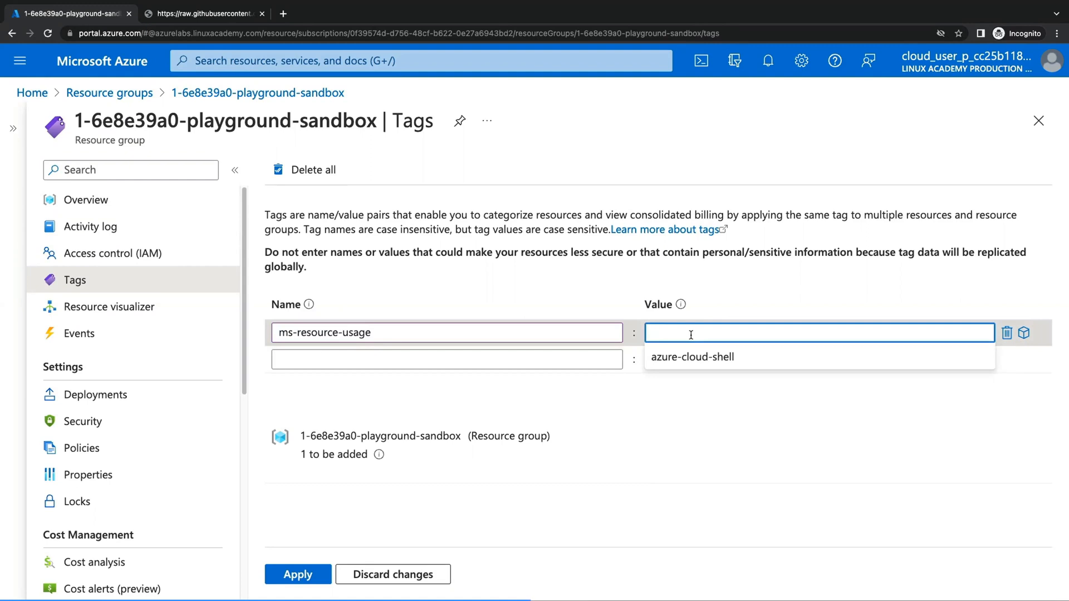
{"action": "type", "text": "production"}
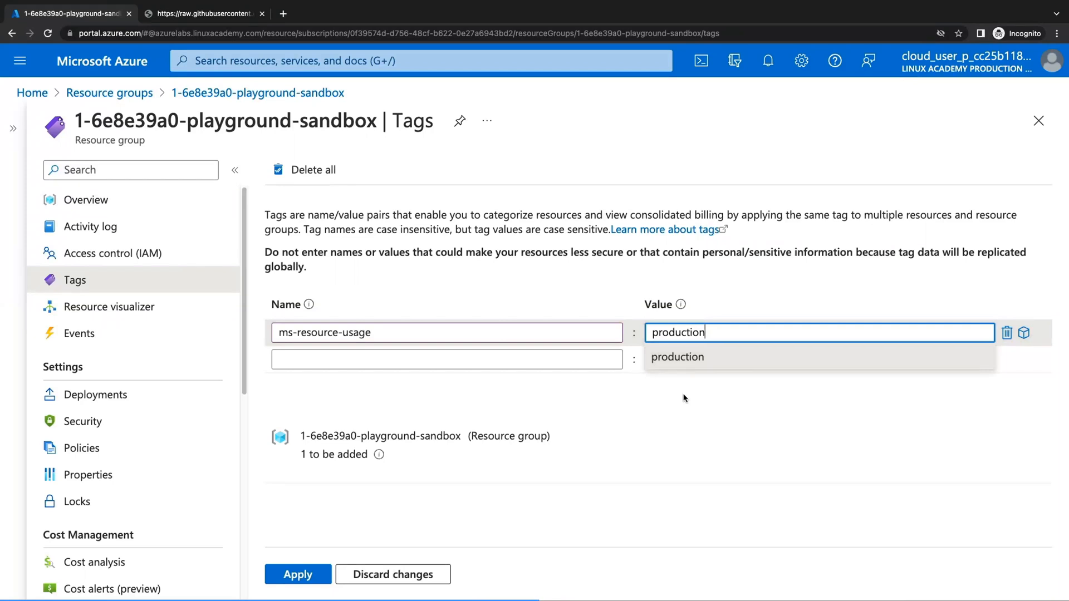
{"action": "left_click", "coordinate": [682, 358]}
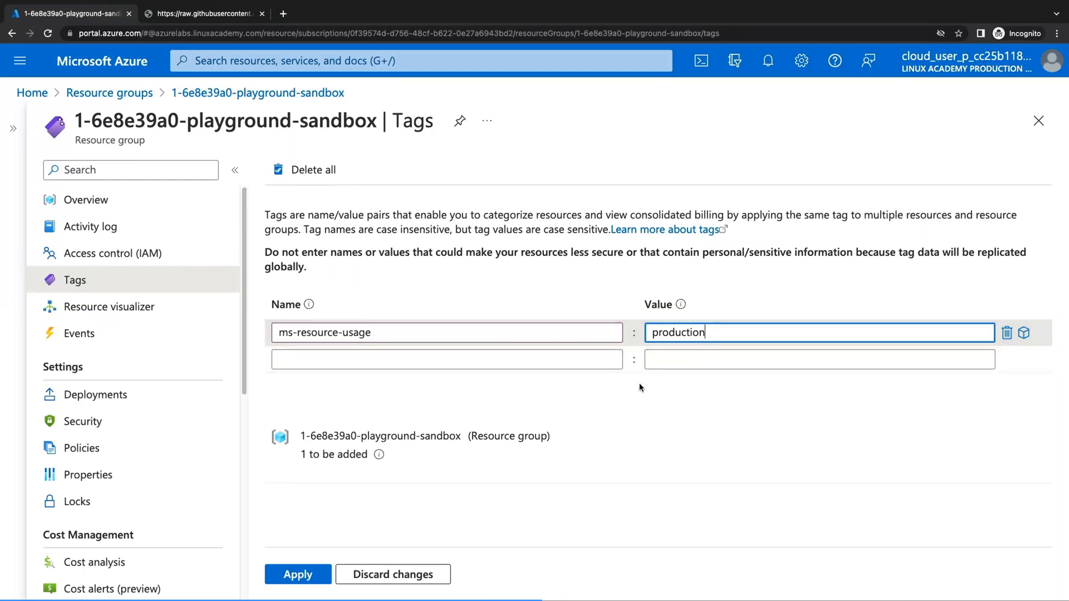
{"action": "left_click", "coordinate": [559, 360]}
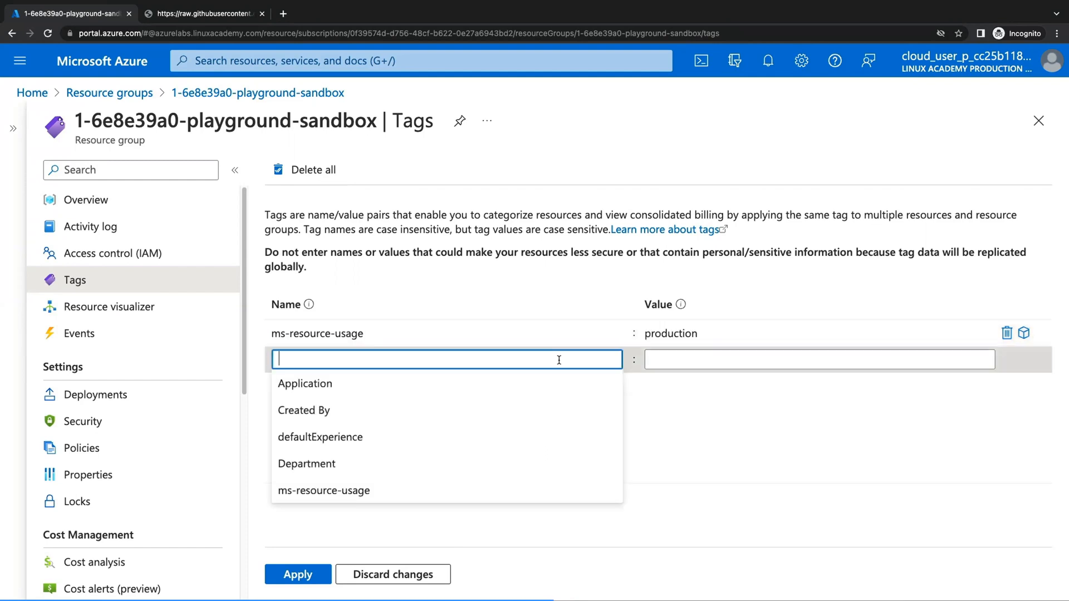
{"action": "type", "text": "environ"}
{"action": "key", "text": "BackSpace"}
{"action": "key", "text": "BackSpace"}
{"action": "key", "text": "BackSpace"}
{"action": "key", "text": "BackSpace"}
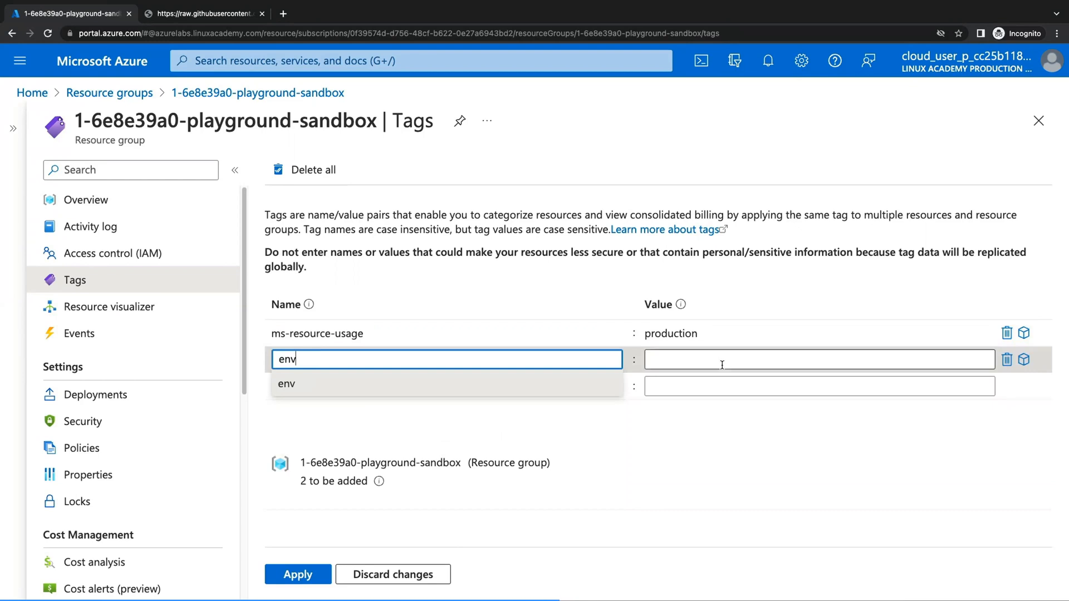
{"action": "left_click", "coordinate": [722, 365]}
{"action": "type", "text": "test"}
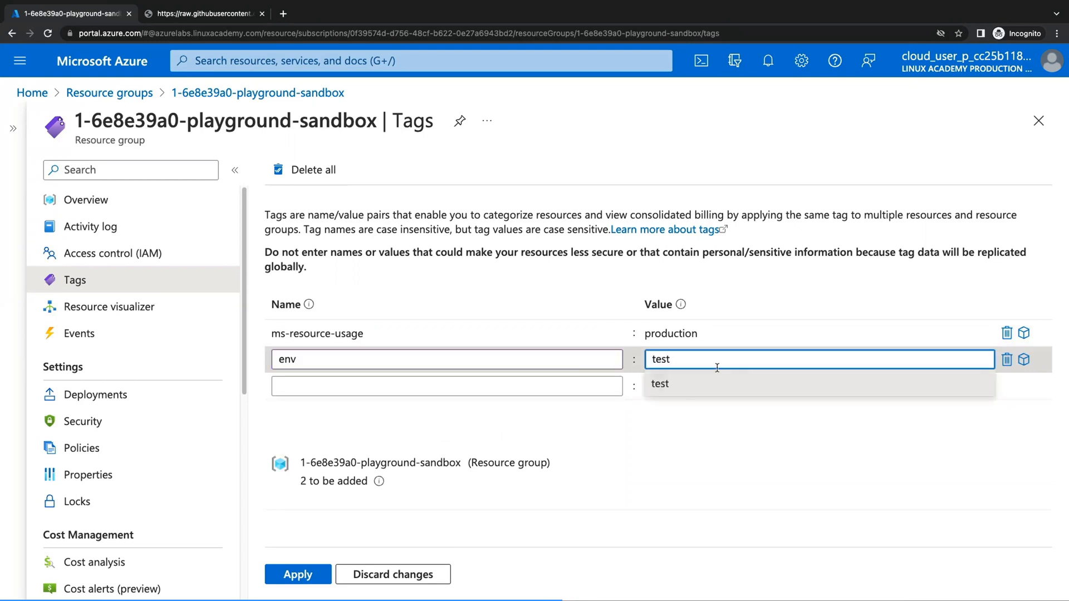
{"action": "left_click", "coordinate": [584, 384]}
{"action": "type", "text": "env"}
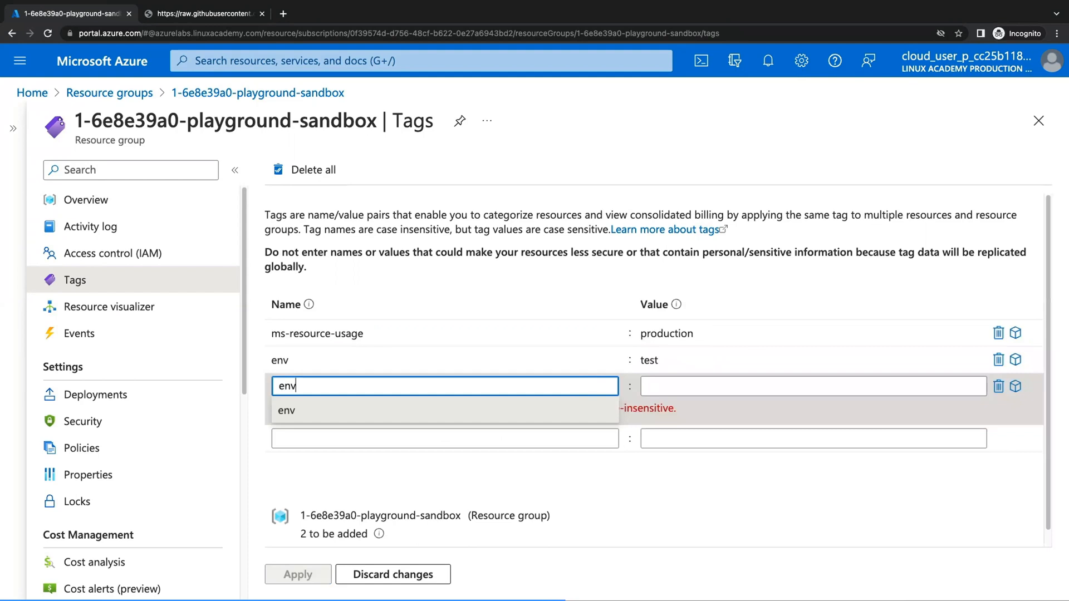
{"action": "left_click", "coordinate": [610, 479]}
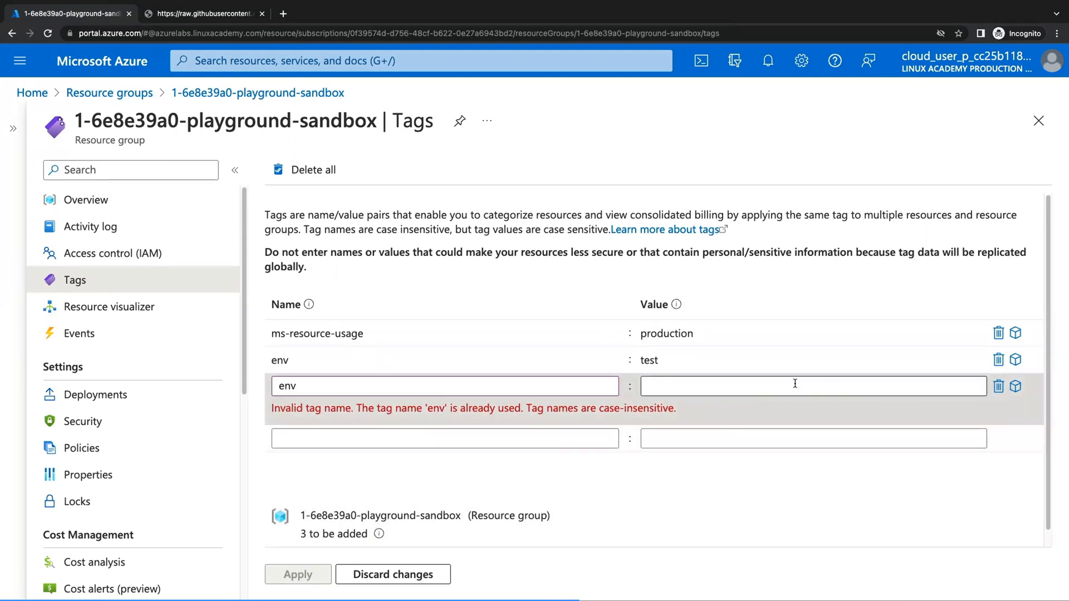
{"action": "left_click", "coordinate": [830, 363]}
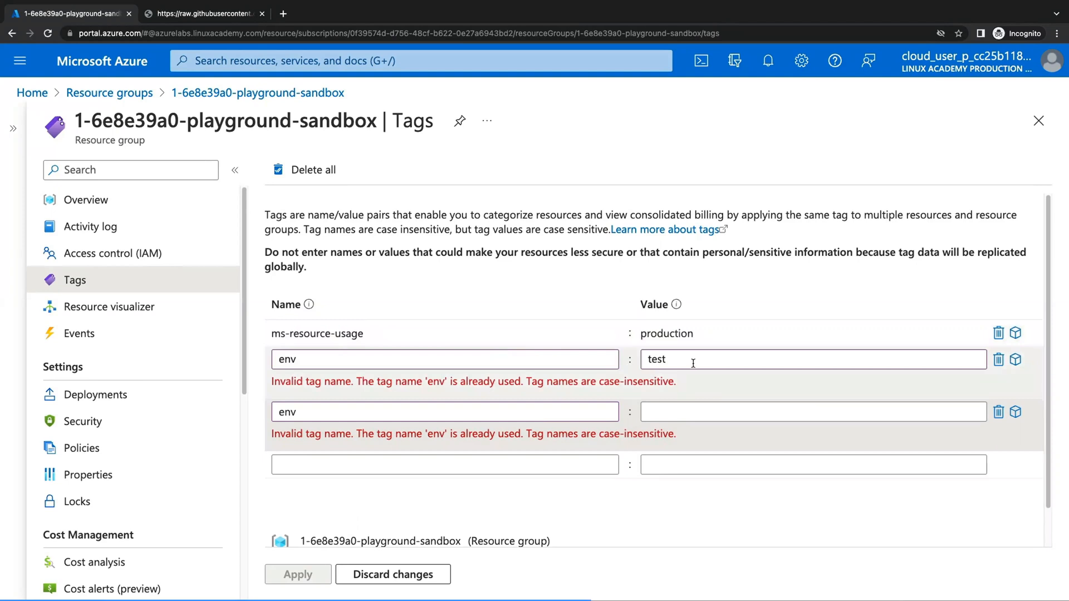
{"action": "left_click", "coordinate": [997, 363]}
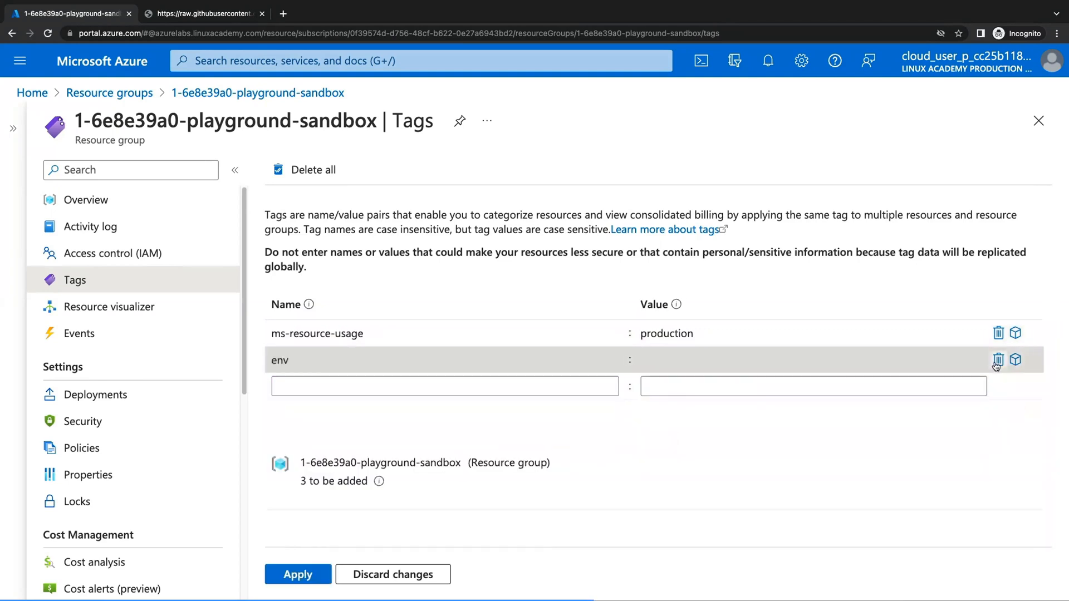
{"action": "left_click", "coordinate": [998, 362]}
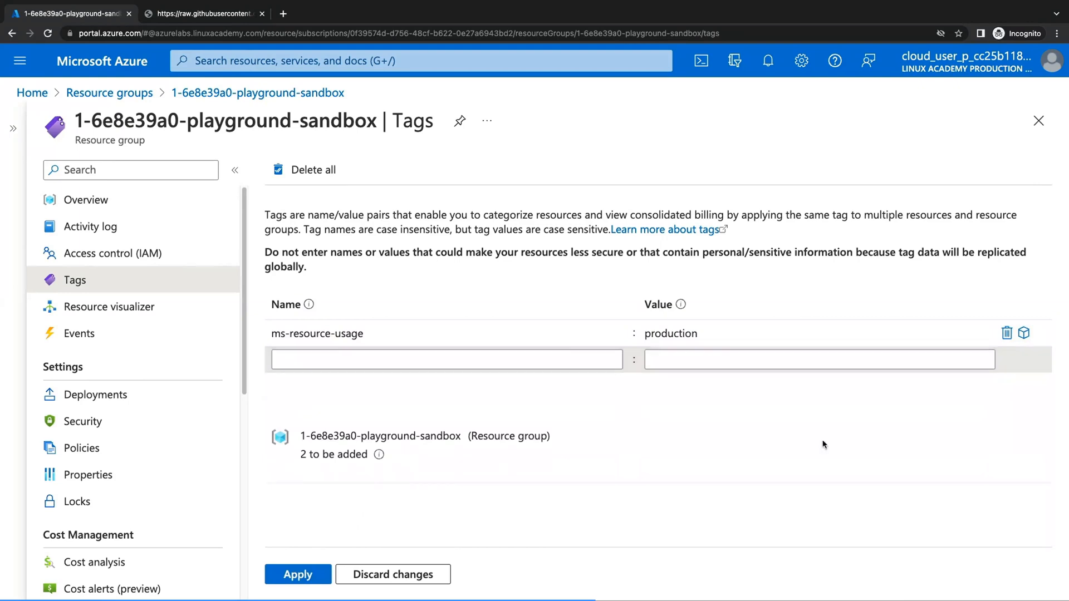
Apply the ms-resource-usage : production tag to the sandbox resource group.
{"action": "left_click", "coordinate": [305, 574]}
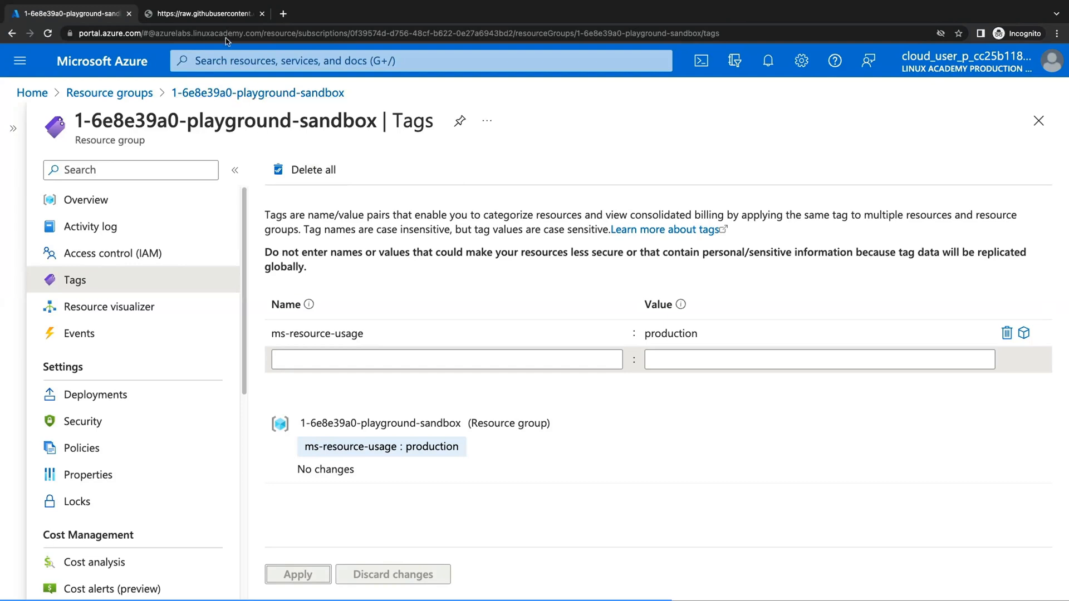
Select the entire ARM template JSON on the template source page.
{"action": "left_click", "coordinate": [204, 13]}
{"action": "left_click", "coordinate": [194, 266]}
{"action": "key", "text": "super+a"}
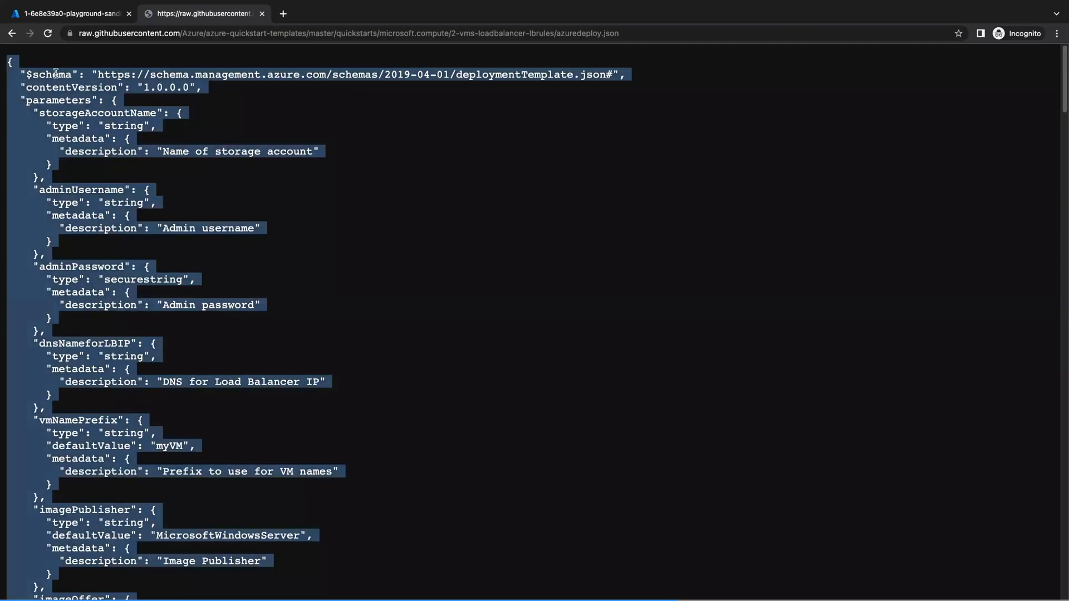
Paste the template into a new custom deployment's Build your own template editor and save.
{"action": "left_click", "coordinate": [82, 20]}
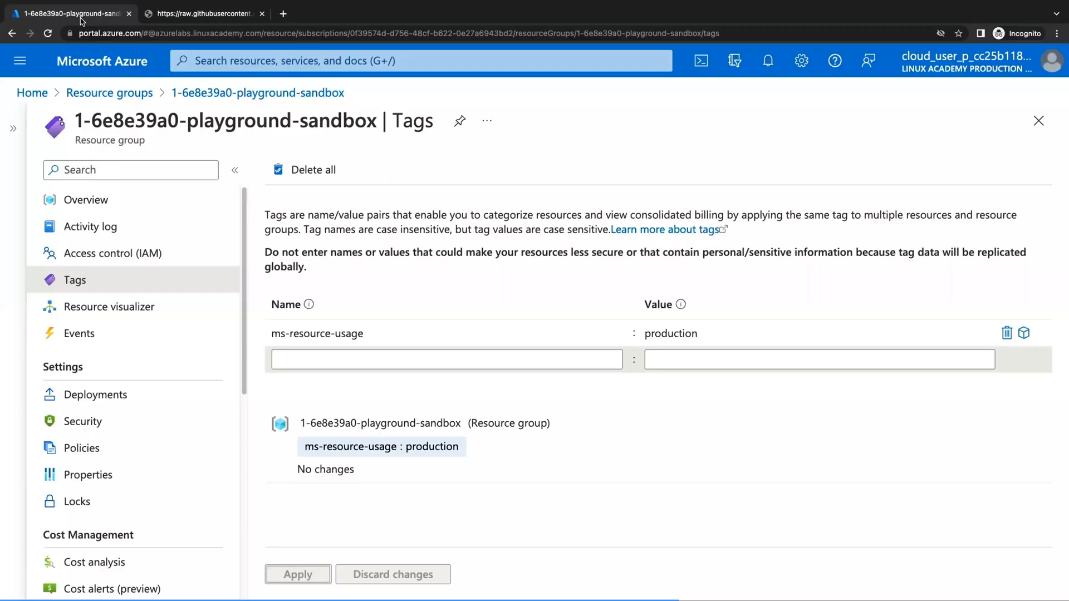
{"action": "left_click", "coordinate": [247, 61]}
{"action": "type", "text": "ar"}
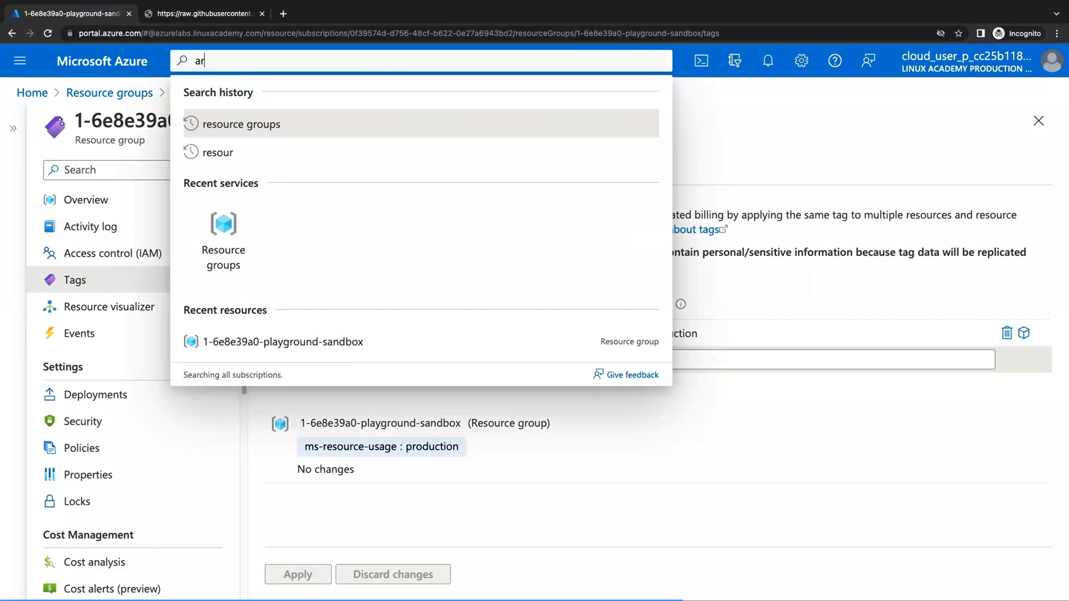
{"action": "type", "text": "m template"}
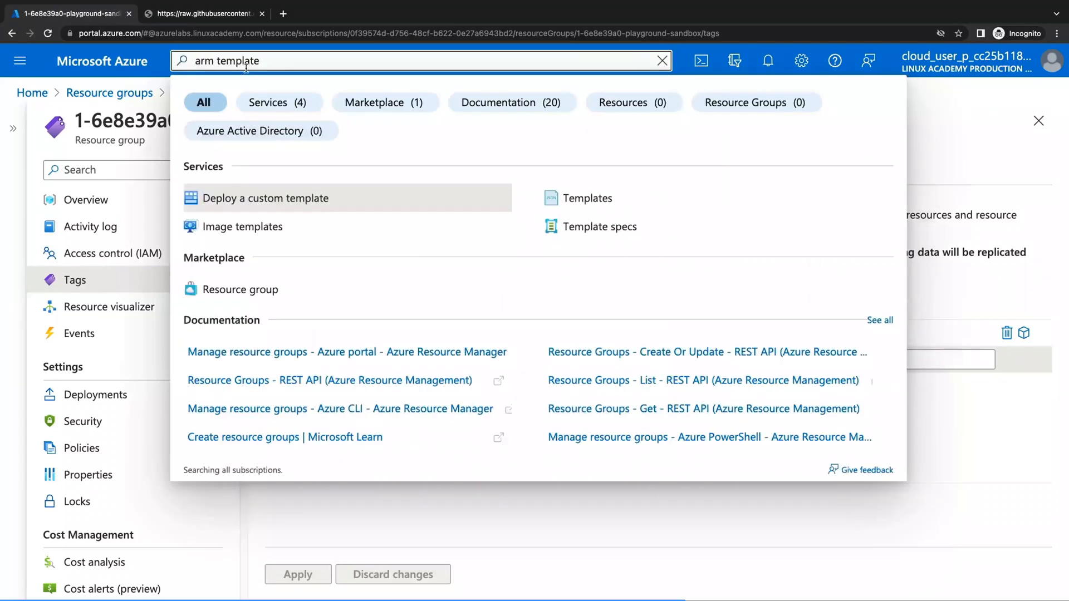
{"action": "left_click", "coordinate": [274, 196]}
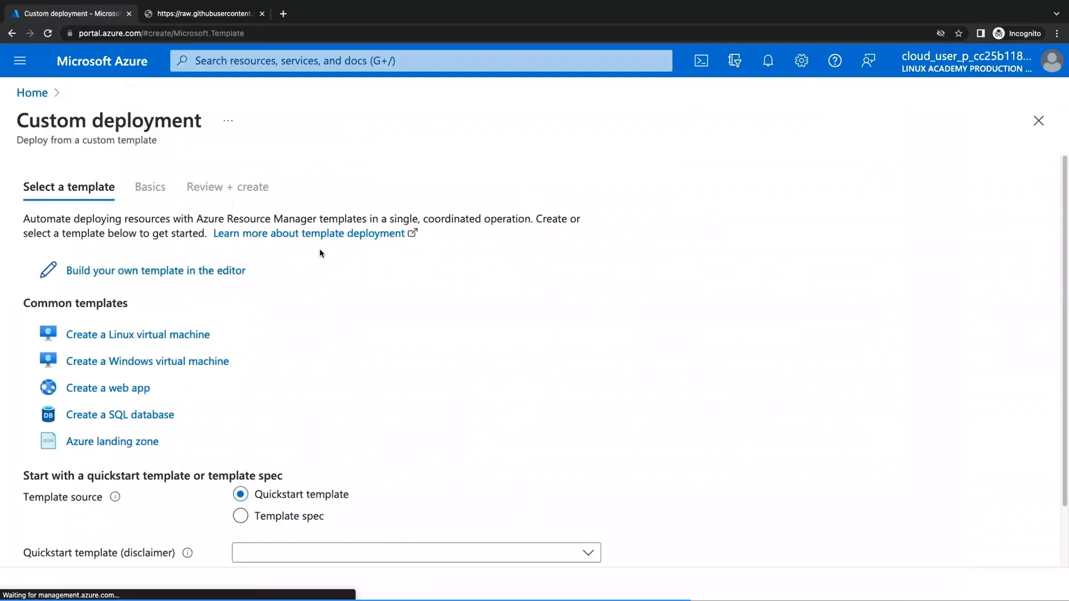
{"action": "left_click", "coordinate": [186, 275]}
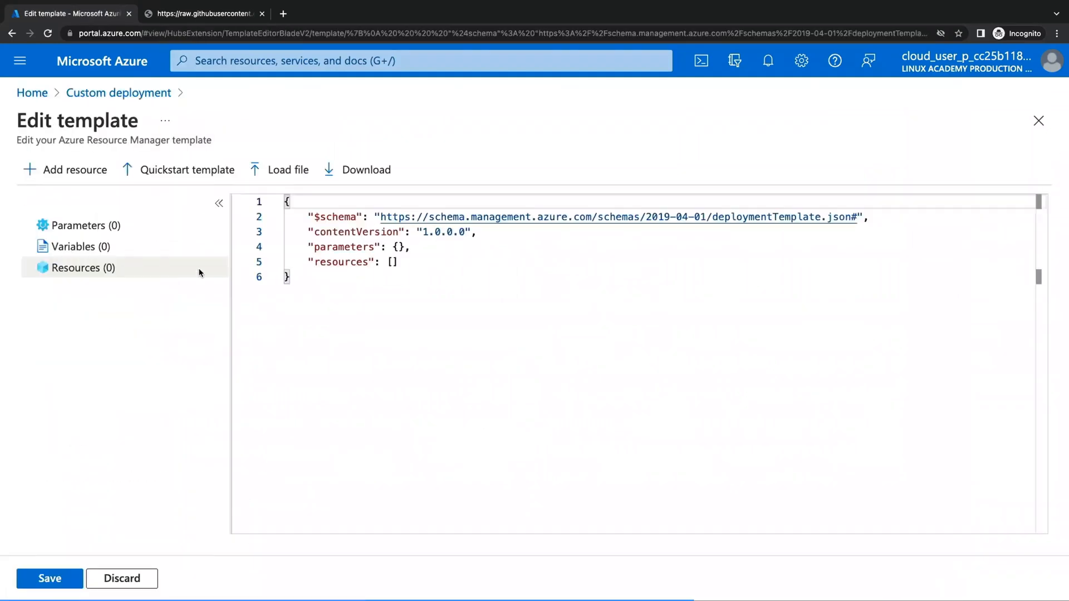
{"action": "key", "text": "ctrl+a"}
{"action": "key", "text": "ctrl+v"}
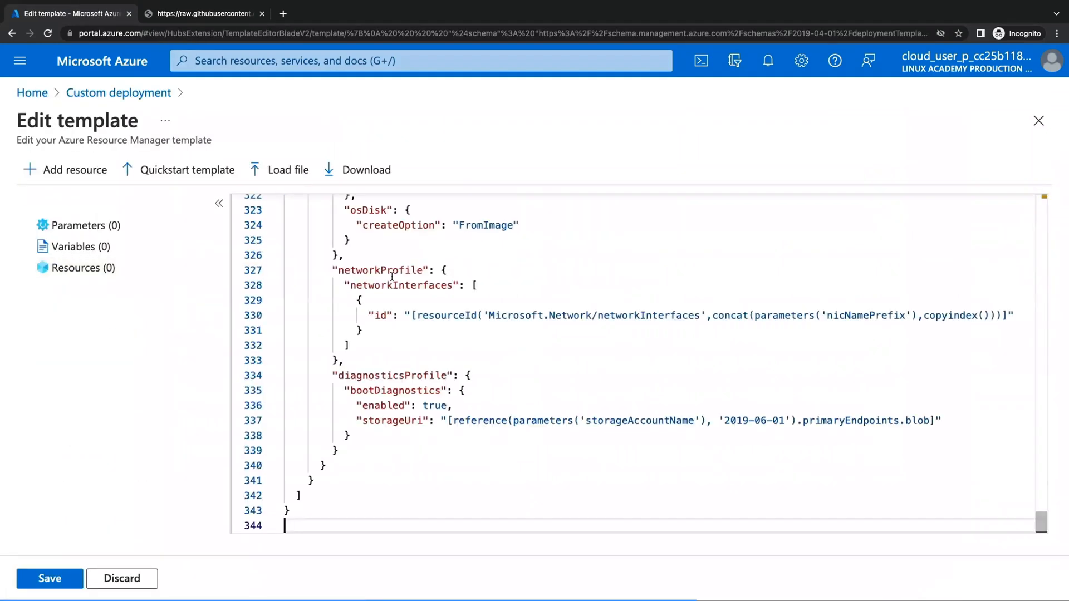
{"action": "left_click", "coordinate": [72, 577]}
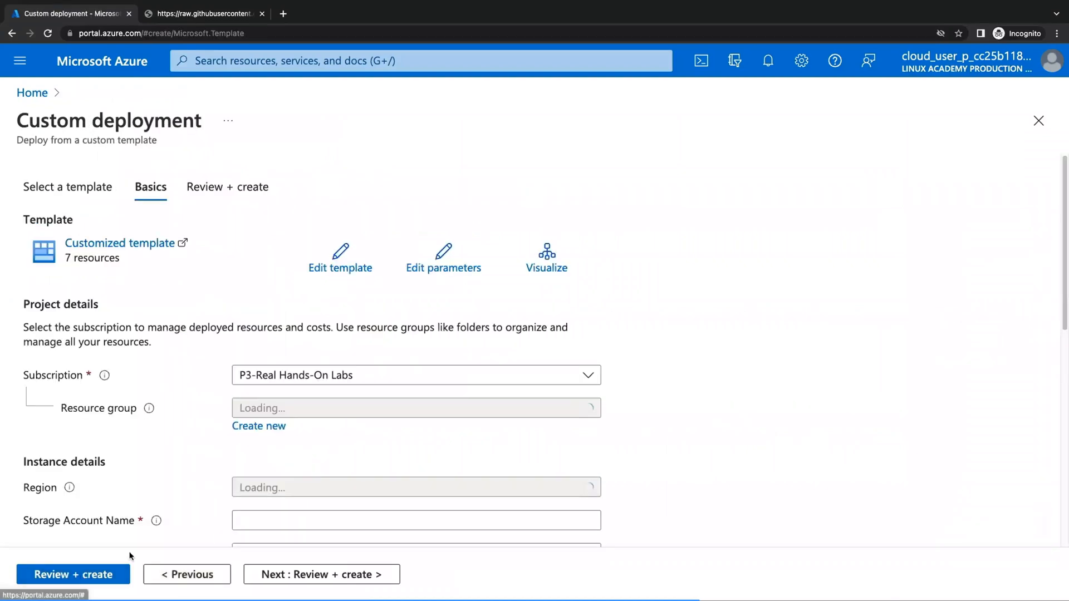
Set the deployment's Storage Account Name to az104stgdemo01.
{"action": "scroll", "coordinate": [310, 437], "scroll_direction": "down", "scroll_amount": 3}
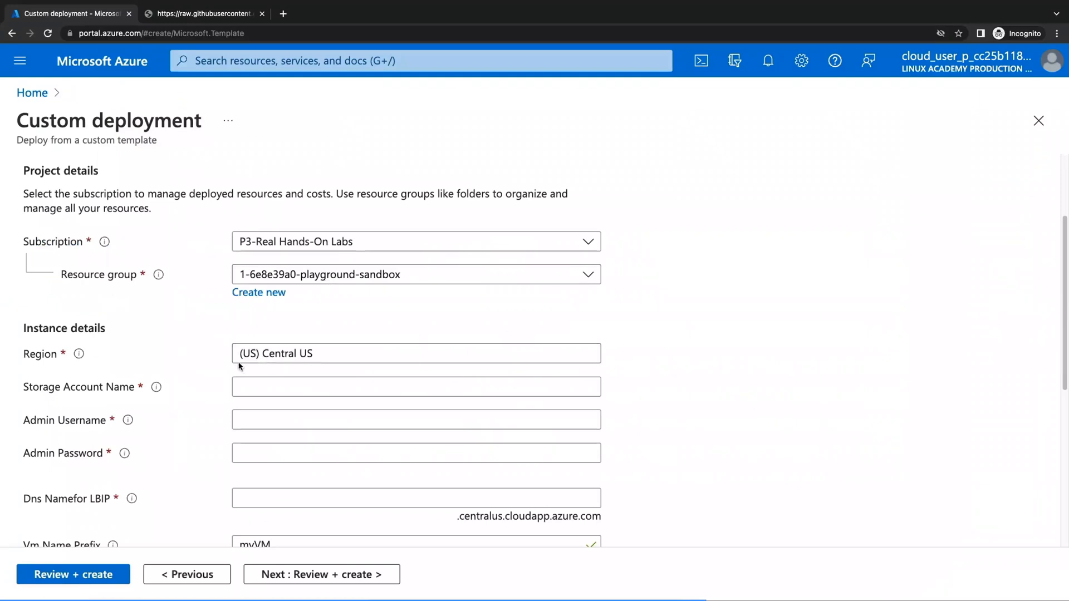
{"action": "scroll", "coordinate": [312, 368], "scroll_direction": "down", "scroll_amount": 1}
{"action": "scroll", "coordinate": [300, 386], "scroll_direction": "down", "scroll_amount": 1}
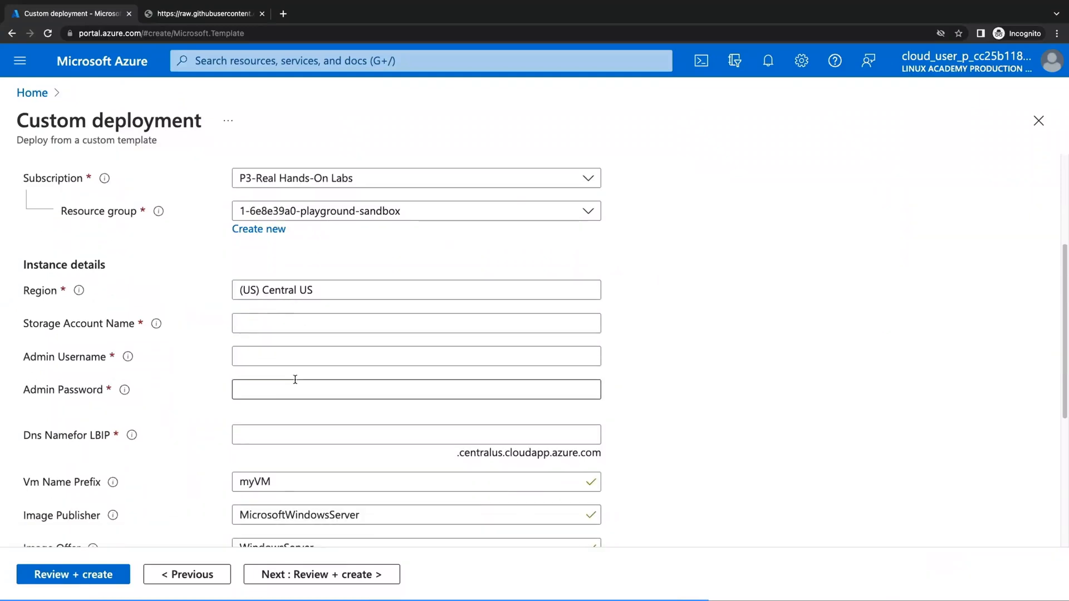
{"action": "scroll", "coordinate": [250, 336], "scroll_direction": "down", "scroll_amount": 1}
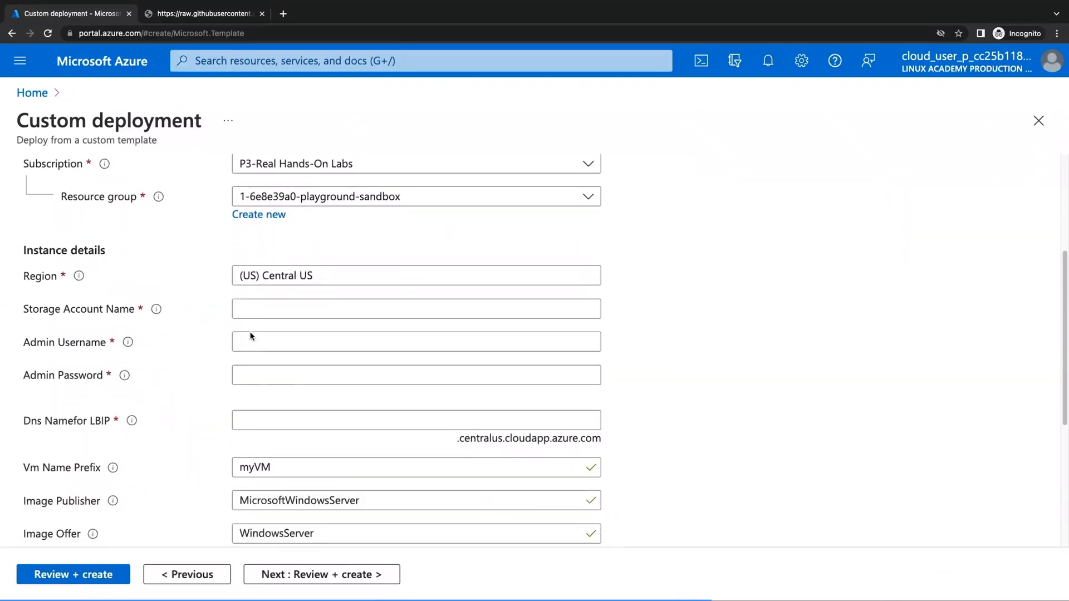
{"action": "scroll", "coordinate": [255, 290], "scroll_direction": "down", "scroll_amount": 1}
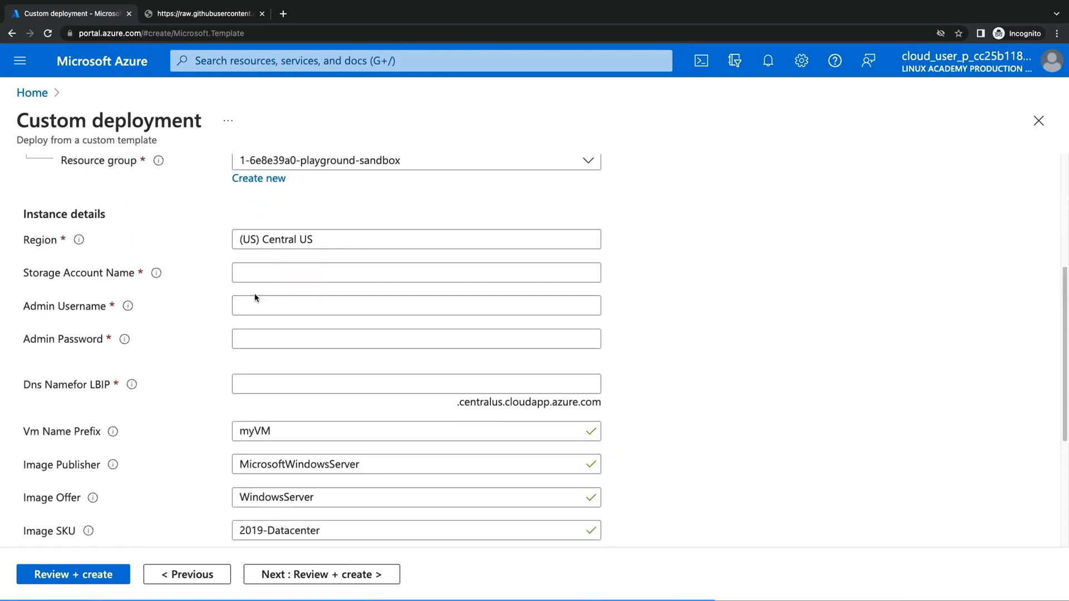
{"action": "left_click", "coordinate": [254, 245]}
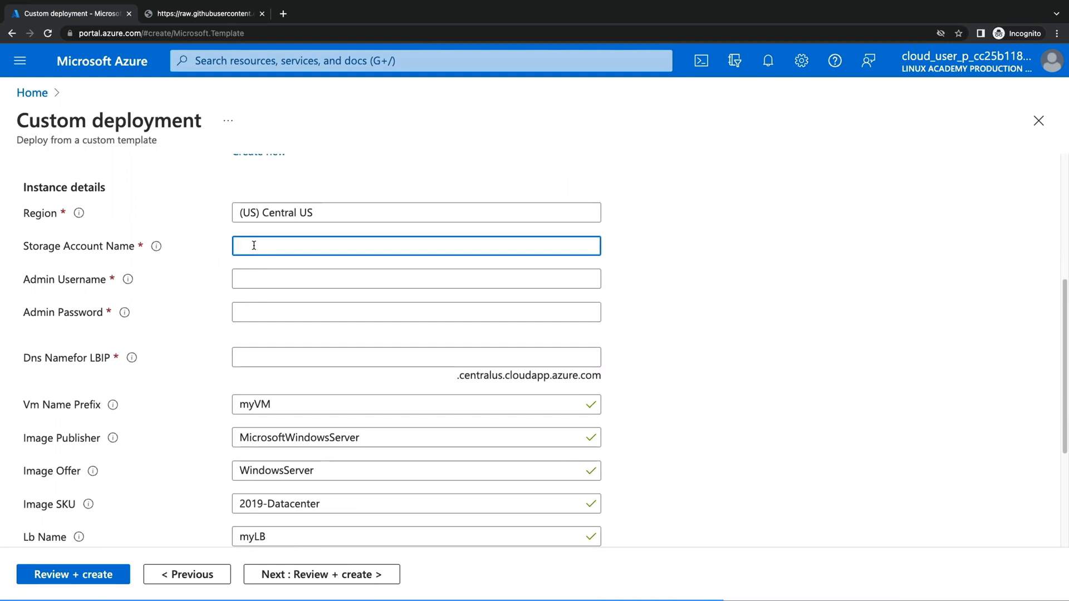
{"action": "type", "text": "az104stgdemo01"}
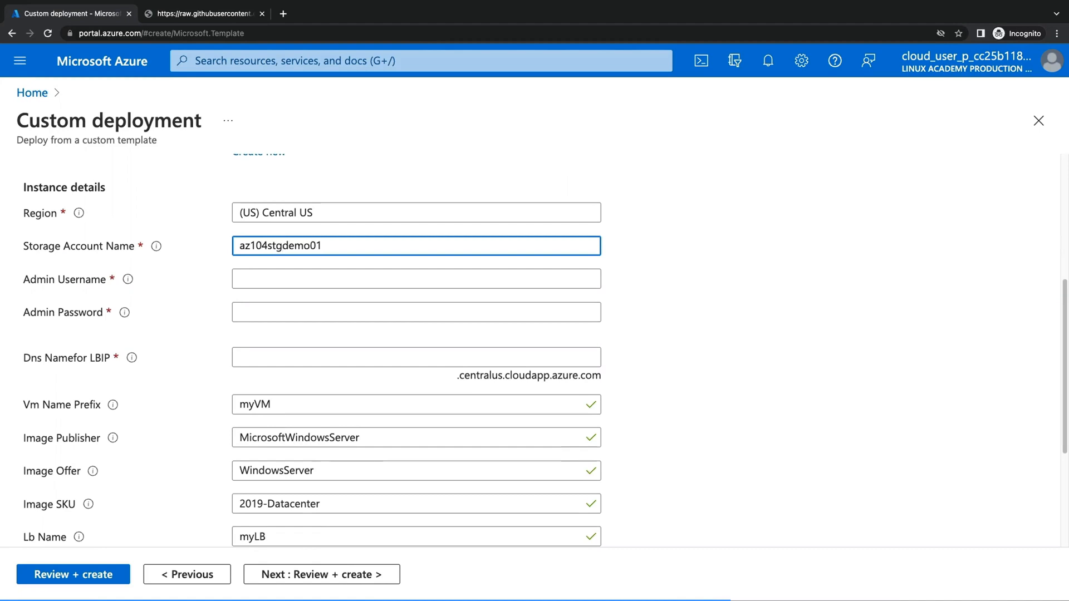
Enter admin username azureuser, the admin password, and DNS name az104stgdemo01.
{"action": "left_click", "coordinate": [242, 277]}
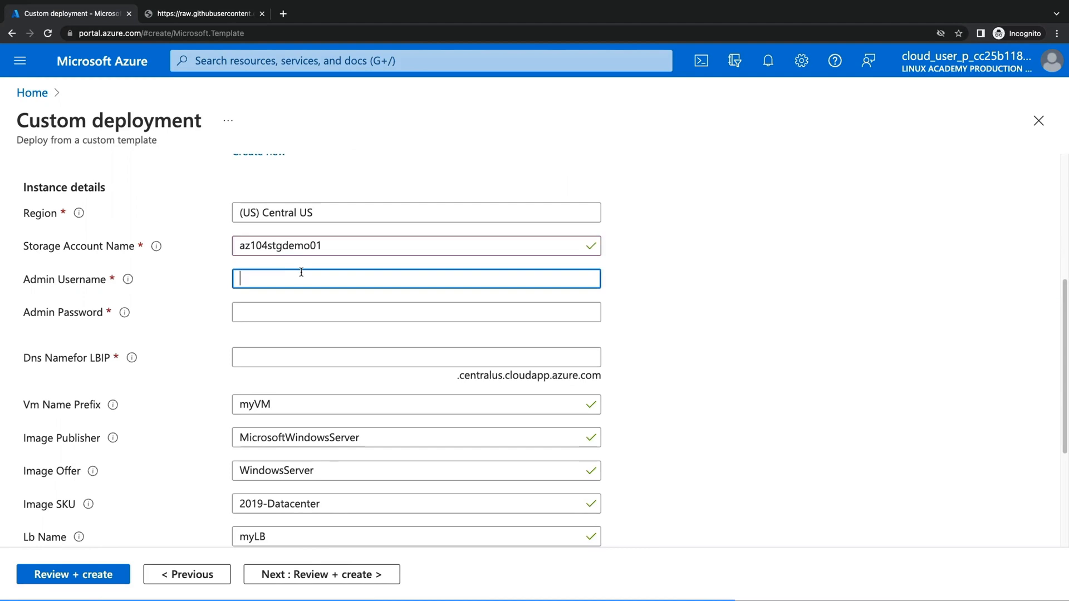
{"action": "type", "text": "azureuser"}
{"action": "key", "text": "Tab"}
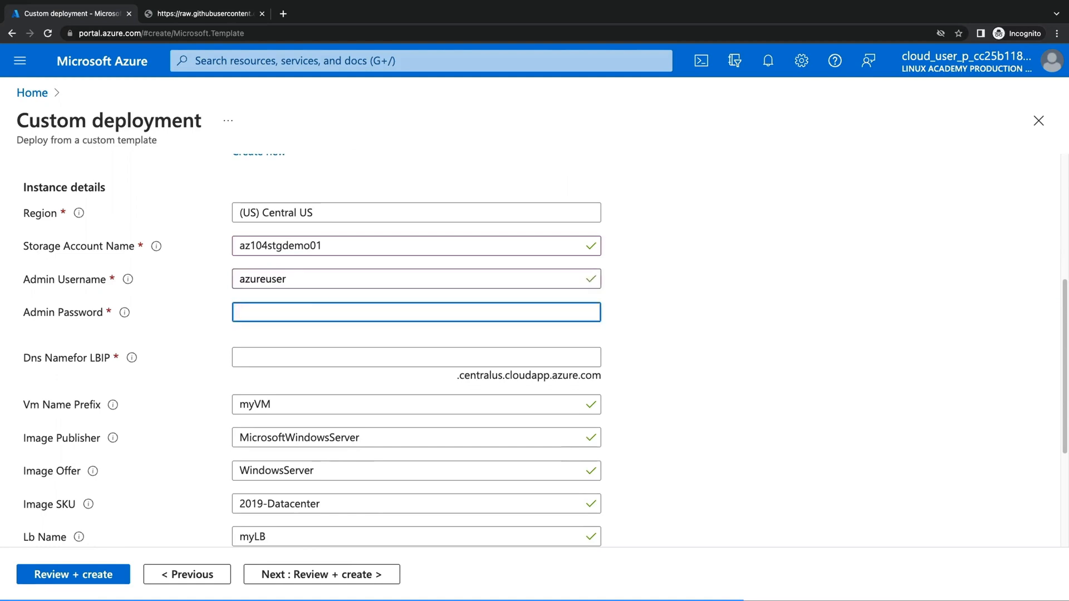
{"action": "type", "text": "Password123!"}
{"action": "key", "text": "Tab"}
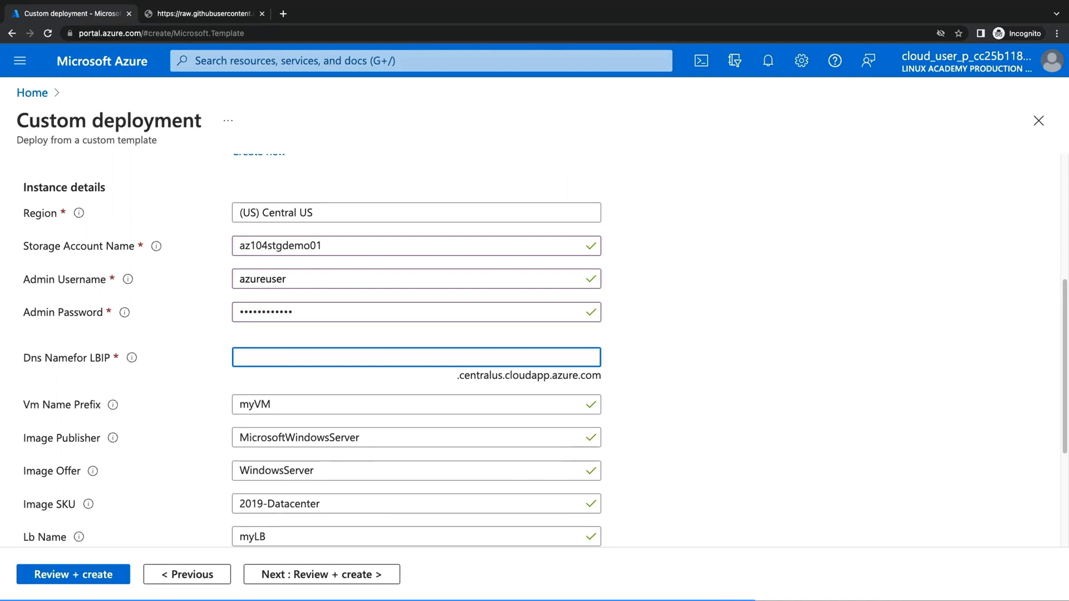
{"action": "type", "text": "az104stgdemo01"}
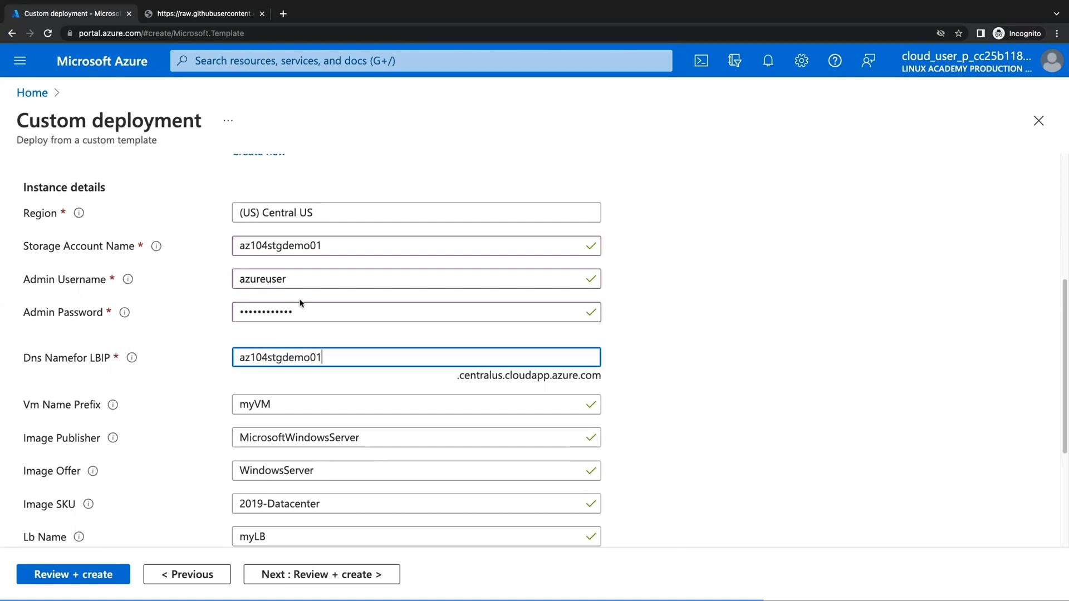
{"action": "scroll", "coordinate": [301, 304], "scroll_direction": "down", "scroll_amount": 3}
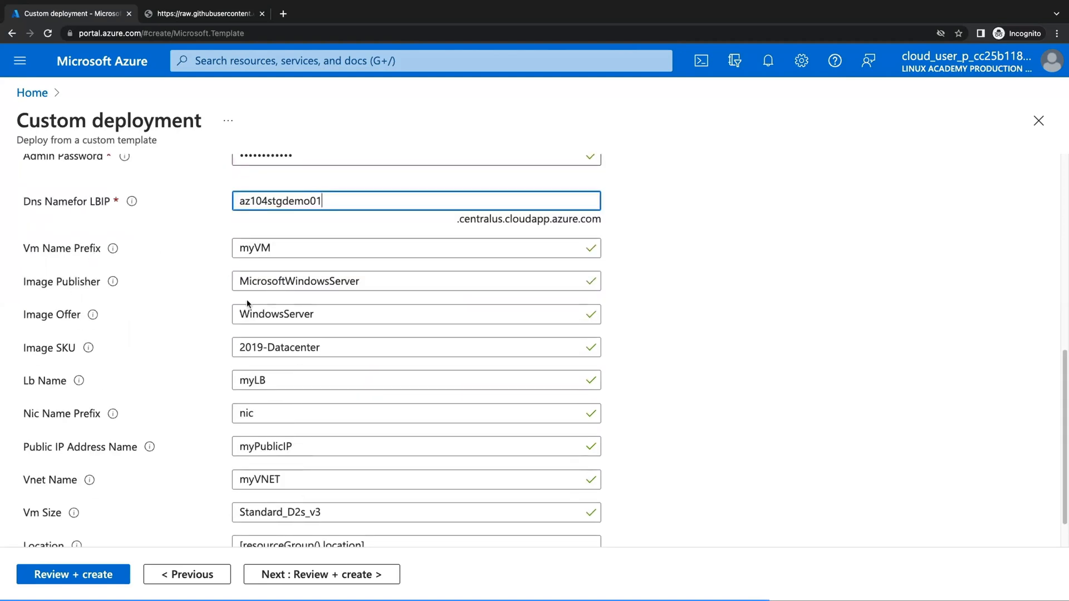
{"action": "scroll", "coordinate": [257, 418], "scroll_direction": "down", "scroll_amount": 1}
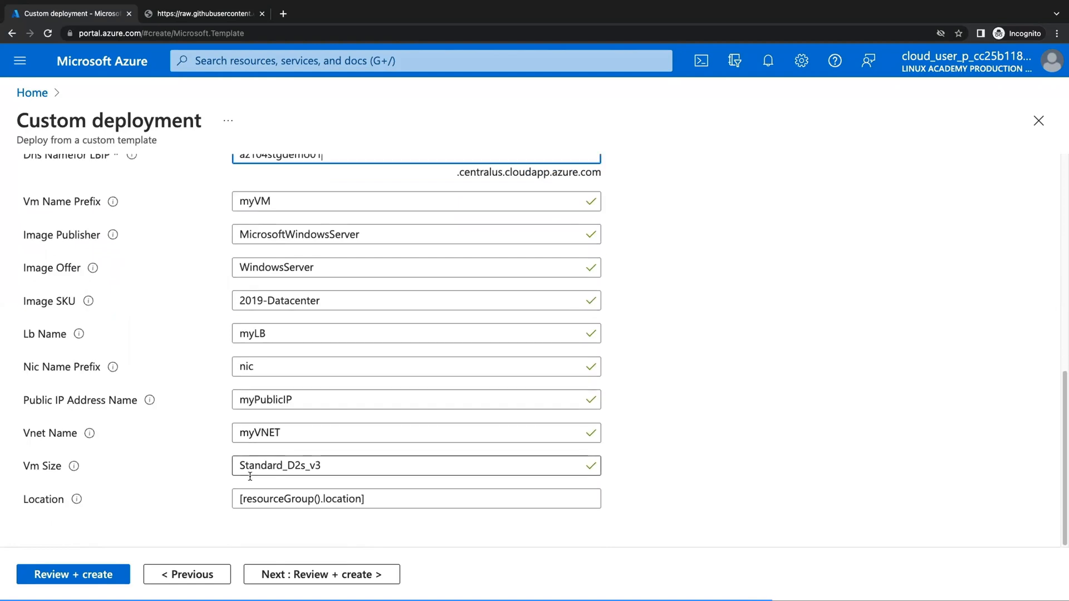
Validate the custom deployment with Review + create, then create the 7-resource template.
{"action": "left_click", "coordinate": [117, 574]}
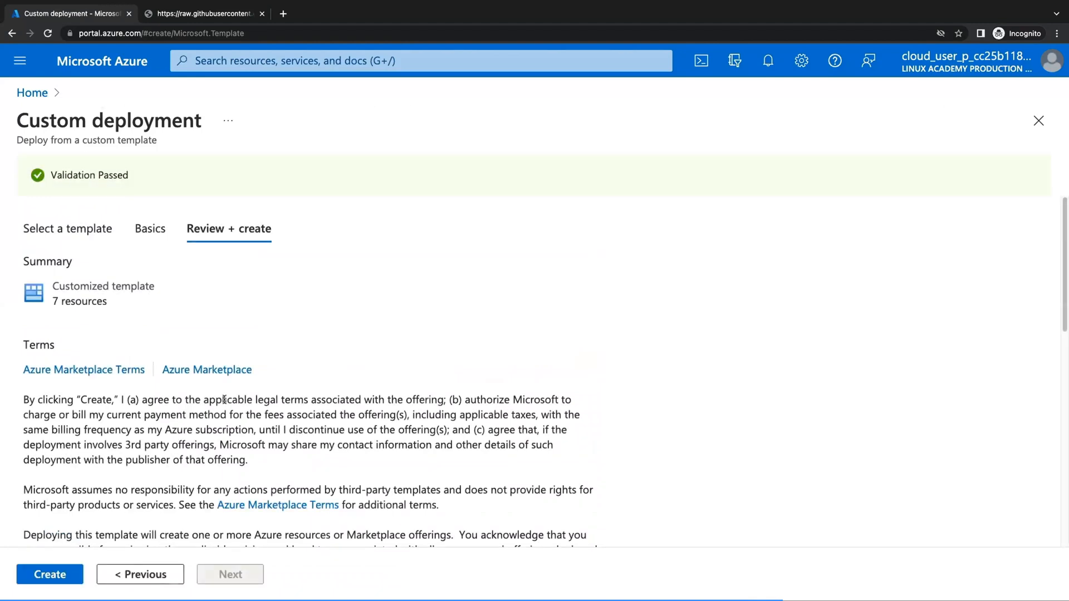
{"action": "left_click", "coordinate": [66, 575]}
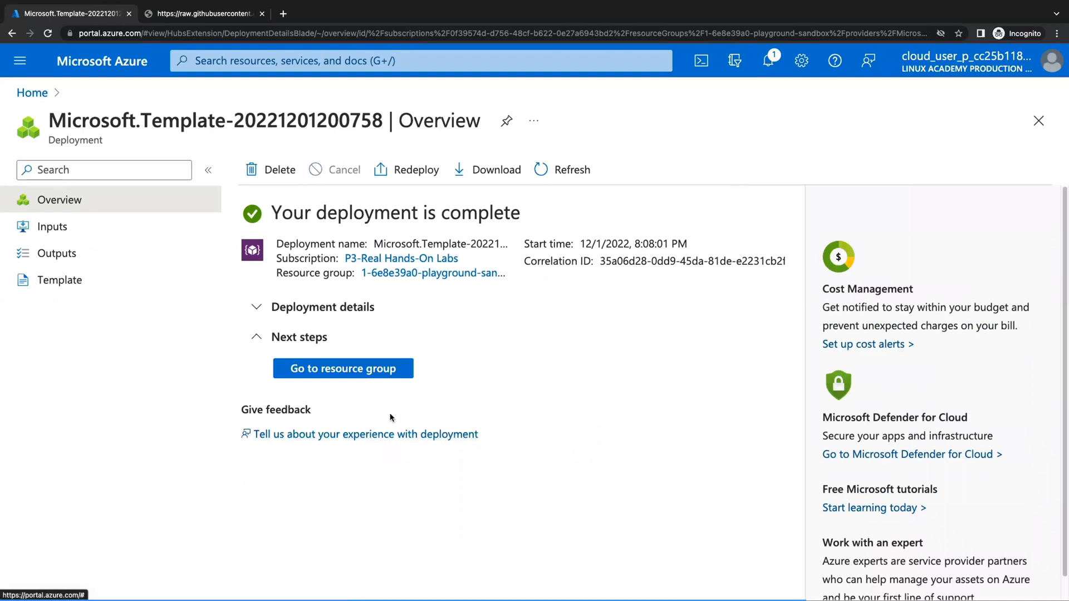
Open the sandbox resource group, point out its production tag, and open myVM0.
{"action": "left_click", "coordinate": [383, 381]}
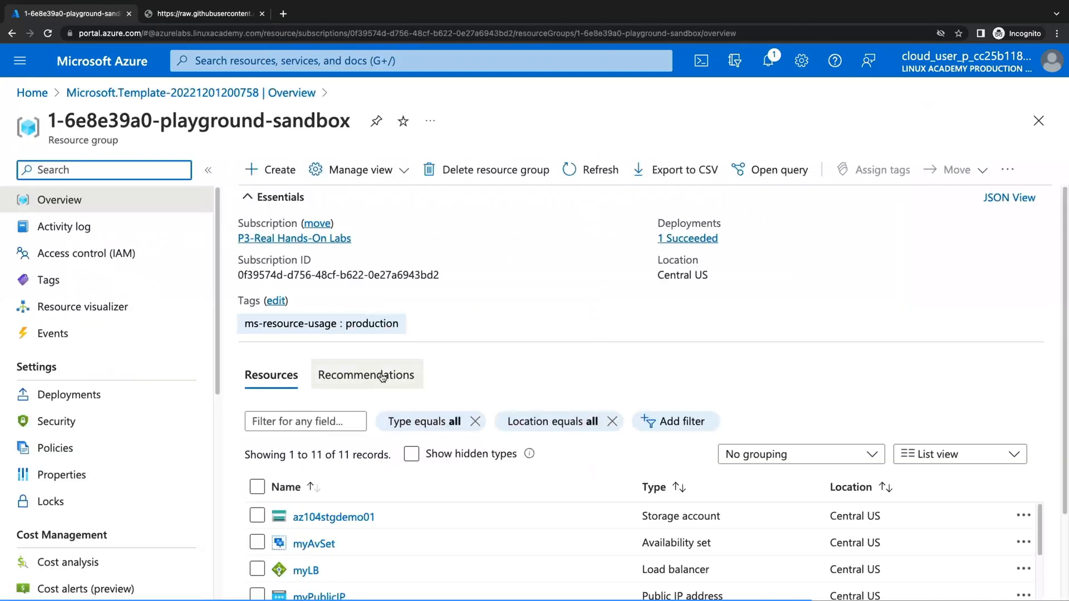
{"action": "left_click_drag", "start_coordinate": [230, 302], "coordinate": [253, 313]}
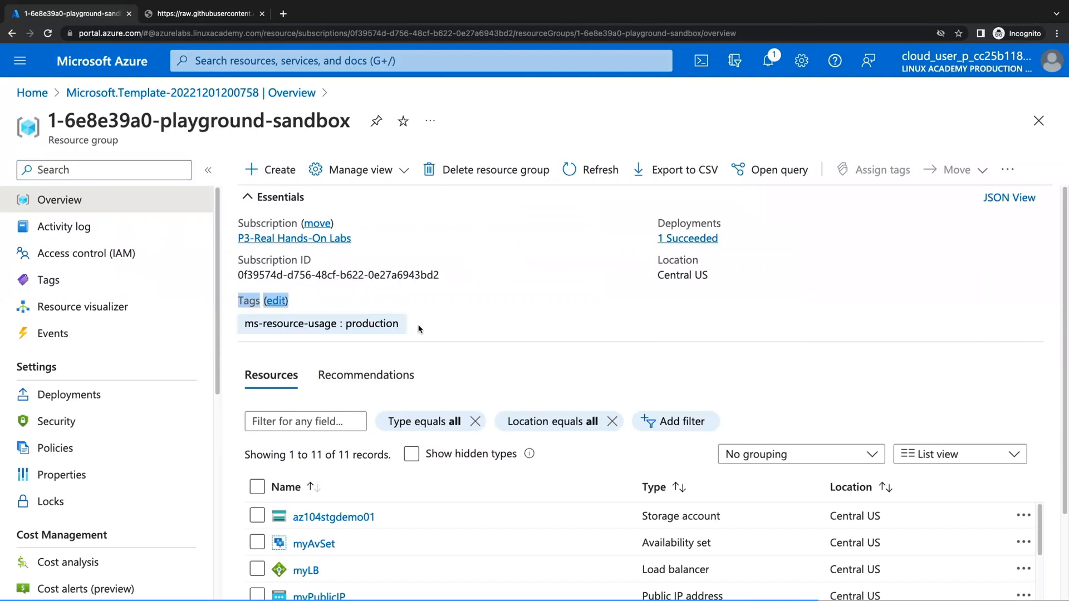
{"action": "scroll", "coordinate": [359, 398], "scroll_direction": "down", "scroll_amount": 1}
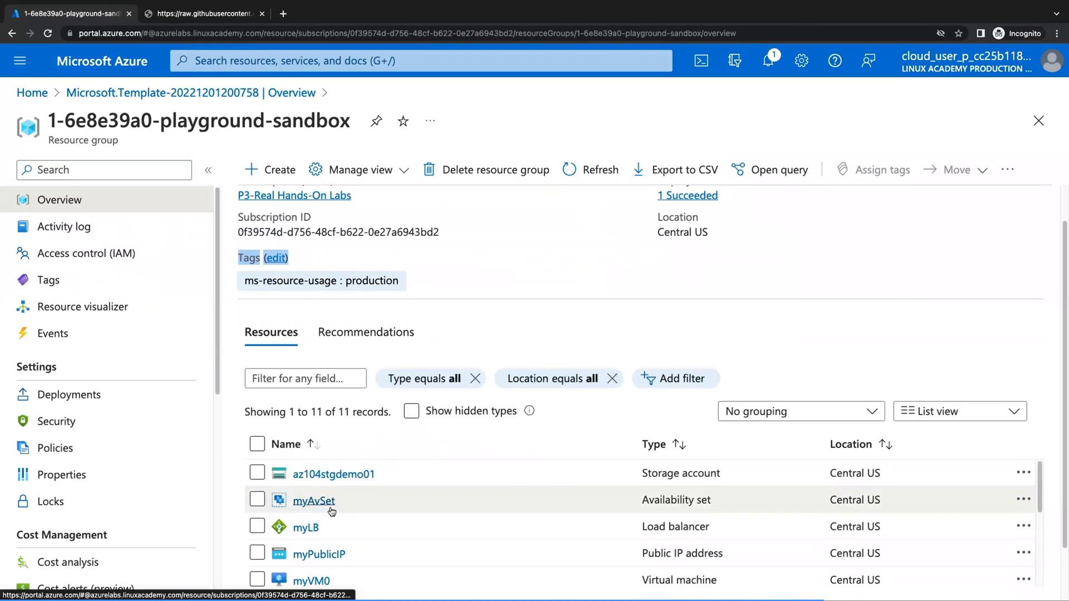
{"action": "scroll", "coordinate": [332, 512], "scroll_direction": "down", "scroll_amount": 3}
{"action": "scroll", "coordinate": [331, 534], "scroll_direction": "up", "scroll_amount": 2}
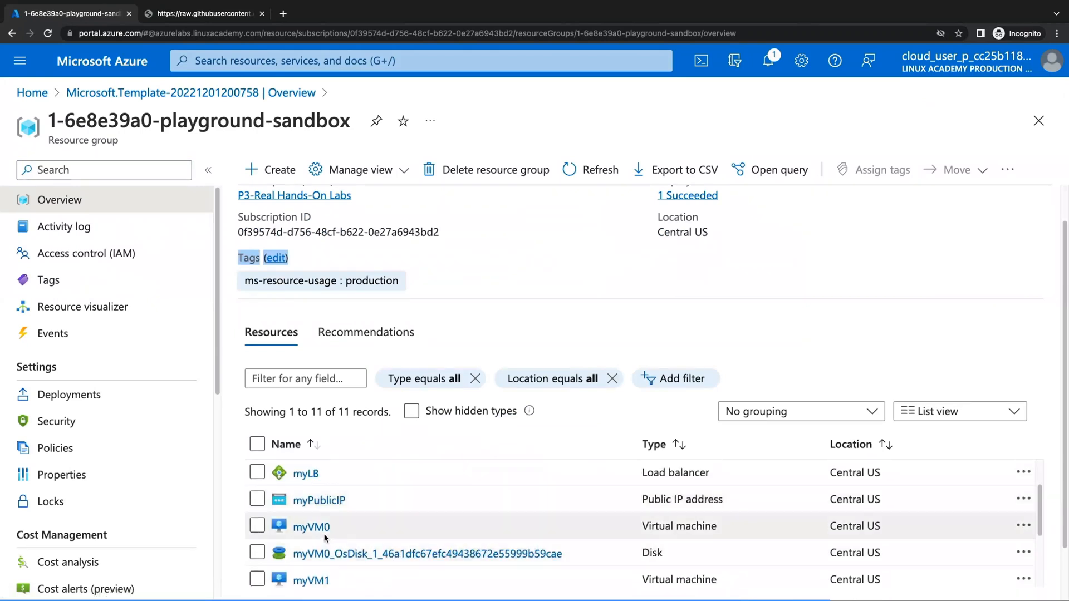
{"action": "left_click", "coordinate": [323, 529]}
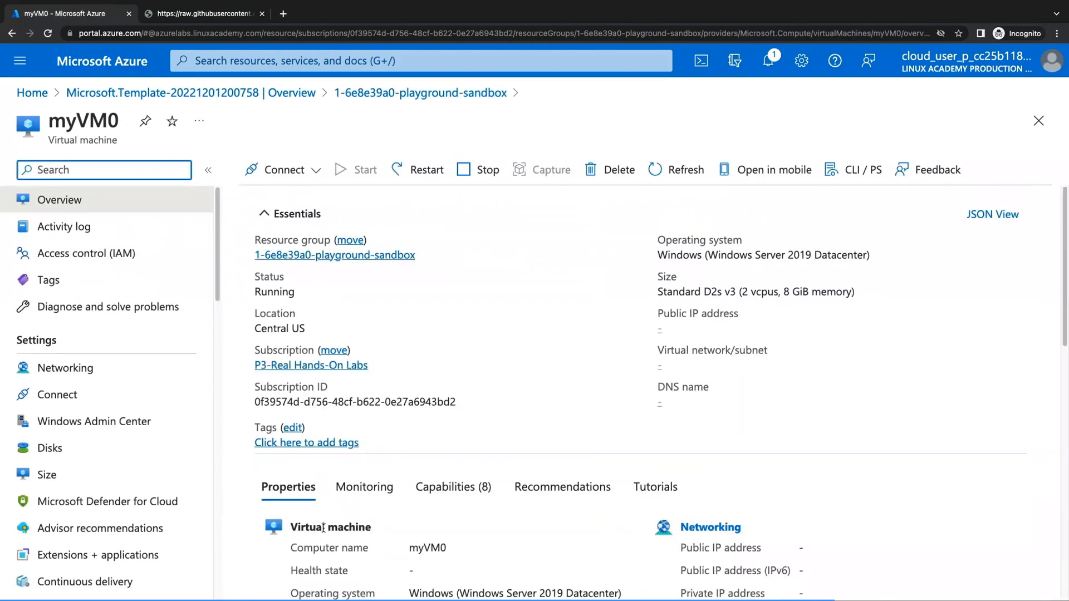
Open myVM0's Tags page to confirm the VM carries no tags.
{"action": "left_click", "coordinate": [129, 284]}
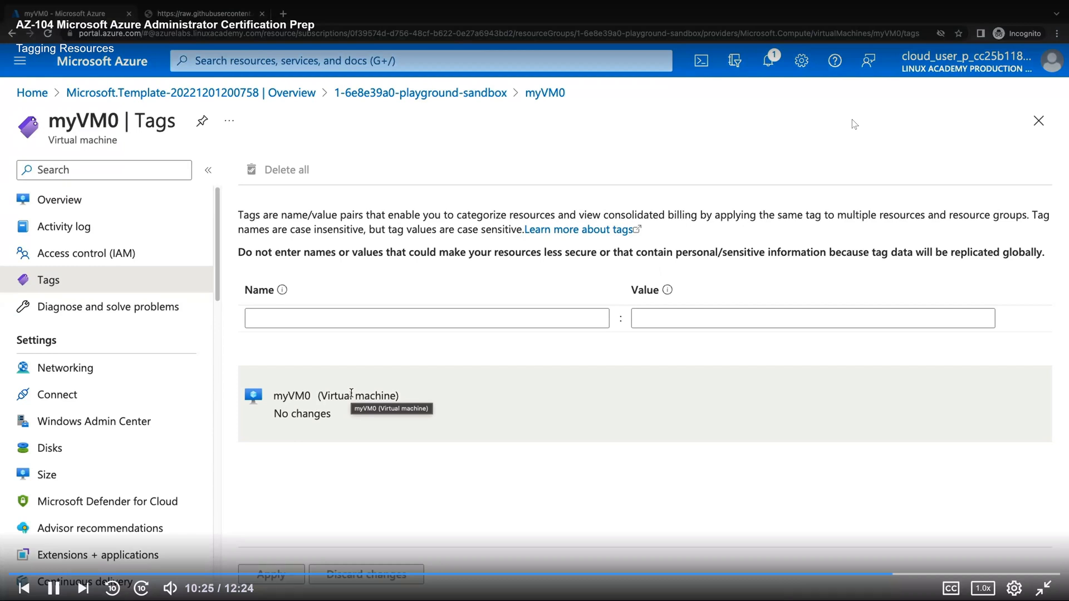
{"action": "left_click", "coordinate": [802, 151]}
{"action": "left_click", "coordinate": [803, 155]}
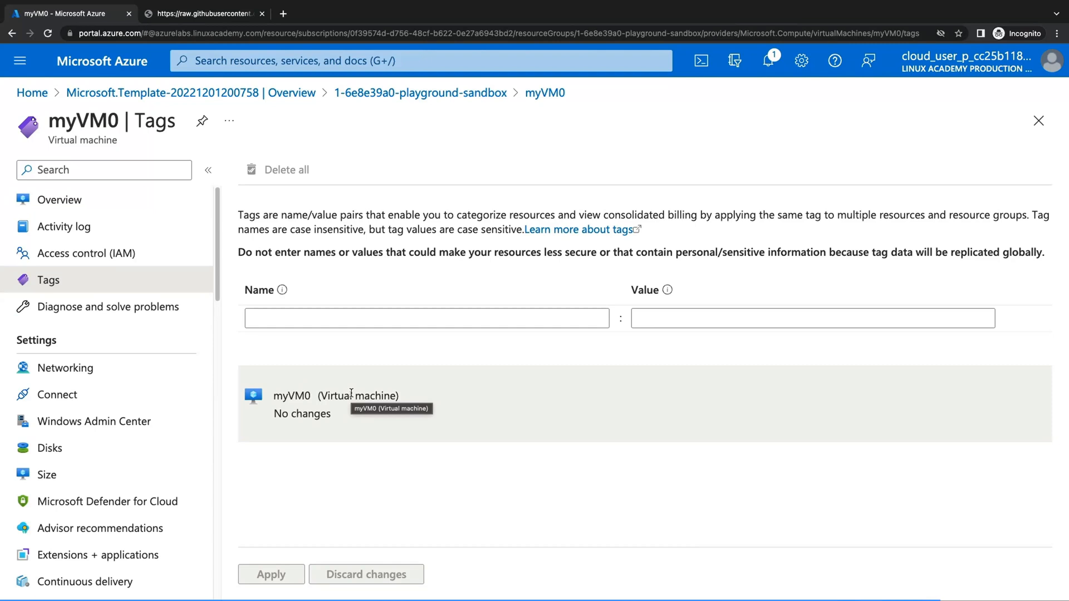
{"action": "mouse_move", "coordinate": [932, 106]}
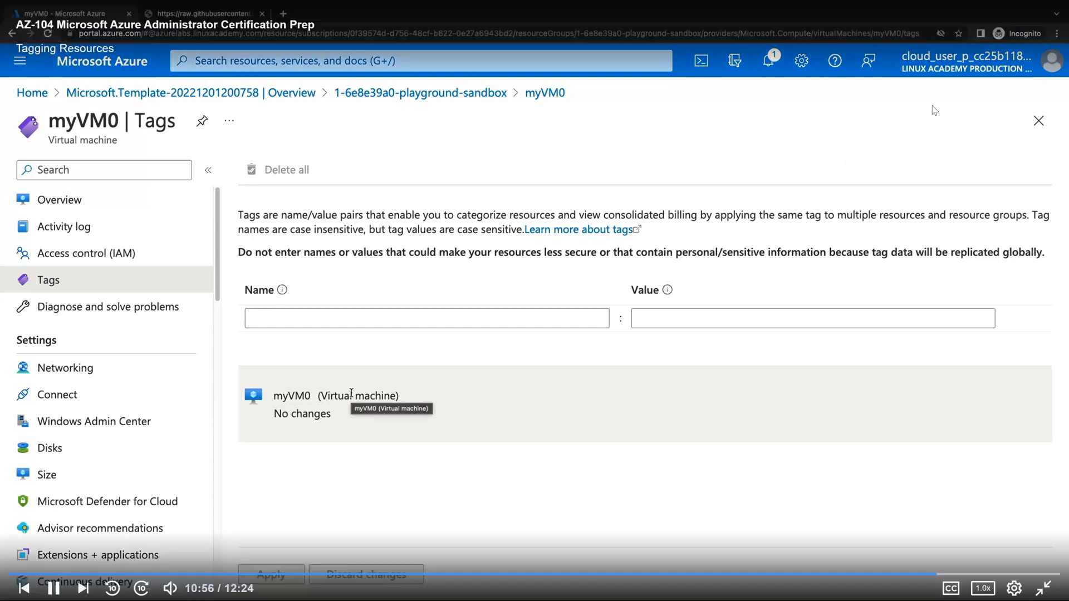